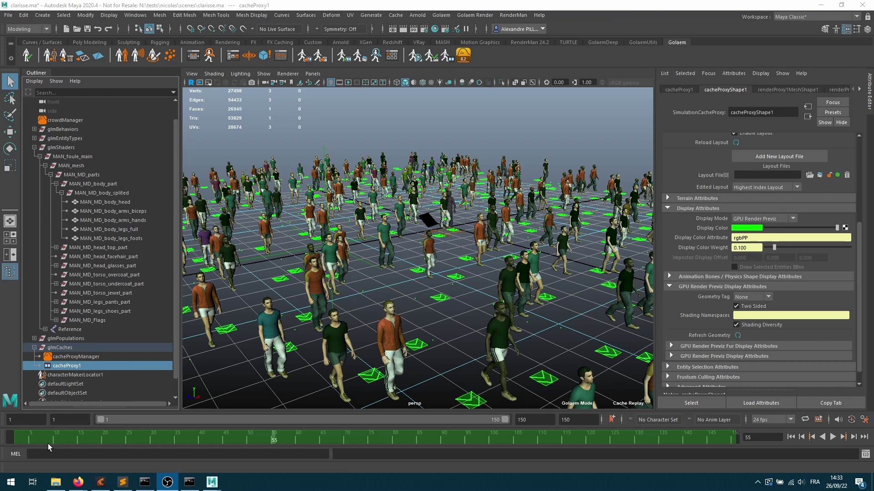
Step: Play the cached crowd simulation in Maya and scrub to frame 49, checking the Clarisse scene as well
{"action": "left_click", "coordinate": [101, 482]}
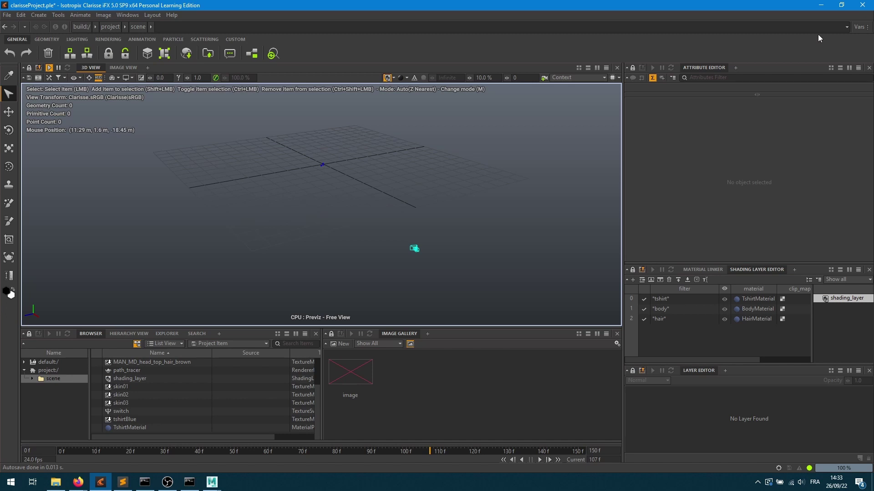
{"action": "left_click", "coordinate": [820, 5]}
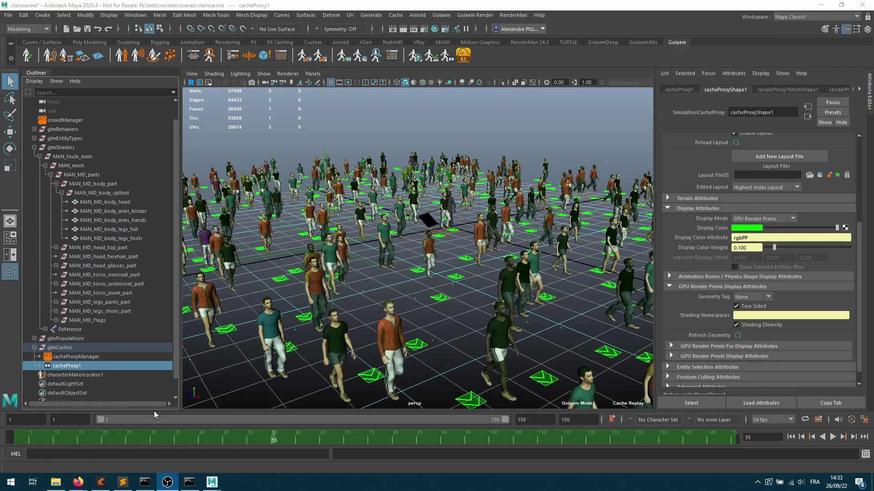
{"action": "key", "text": "alt+v"}
{"action": "mouse_move", "coordinate": [320, 442]}
{"action": "left_mouse_down"}
{"action": "mouse_move", "coordinate": [237, 438]}
{"action": "mouse_move", "coordinate": [337, 439]}
{"action": "mouse_move", "coordinate": [231, 440]}
{"action": "mouse_move", "coordinate": [379, 441]}
{"action": "mouse_move", "coordinate": [245, 440]}
{"action": "left_mouse_up"}
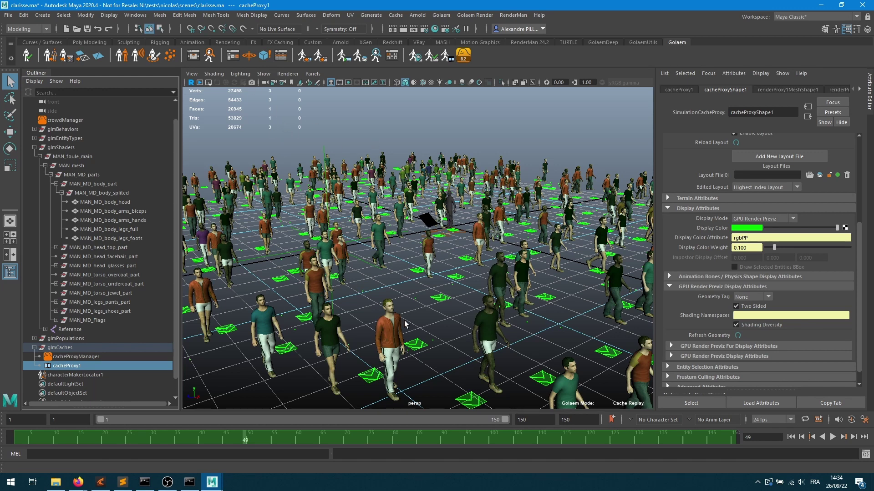
{"action": "left_click", "coordinate": [100, 482]}
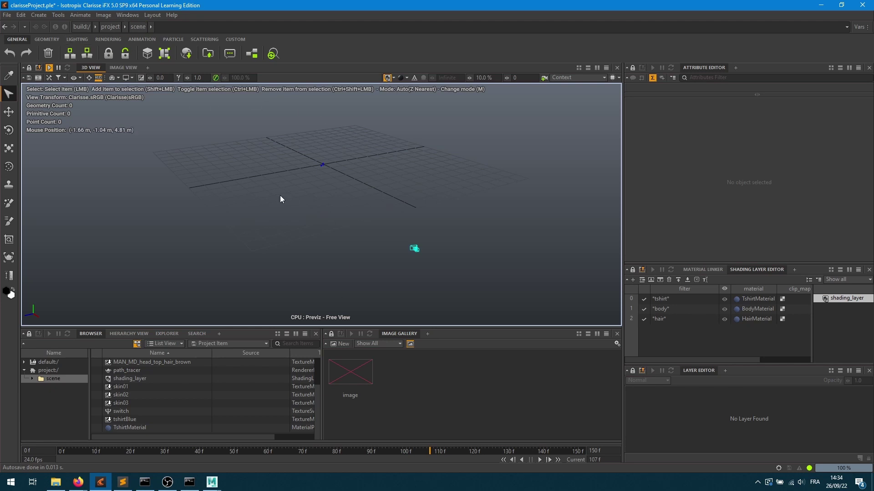
{"action": "left_click", "coordinate": [821, 7]}
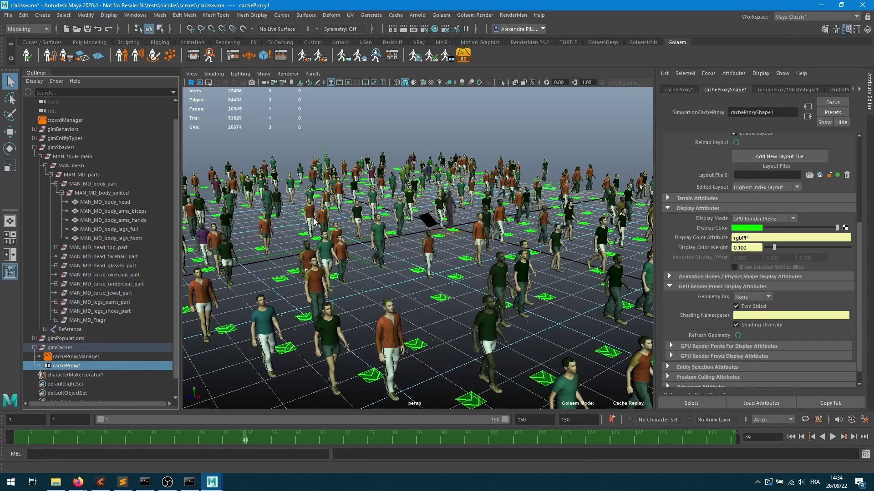
Step: Bake renderProxyShape1 to USD in the Golaem Simulation Exporter for all entities, frames 1 to 150, in USD Skeleton mode with .usda format
{"action": "left_click", "coordinate": [304, 60]}
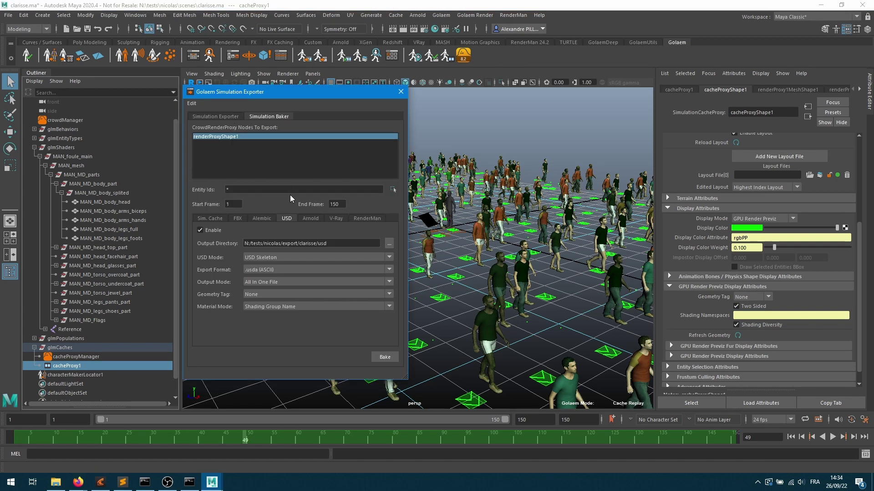
{"action": "left_click", "coordinate": [235, 205]}
{"action": "left_click", "coordinate": [338, 203]}
{"action": "double_click", "coordinate": [233, 190]}
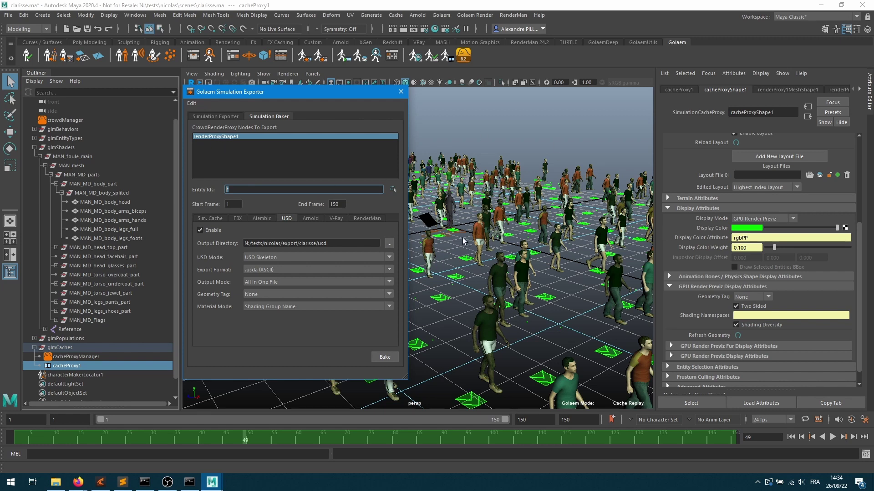
{"action": "left_click", "coordinate": [340, 245]}
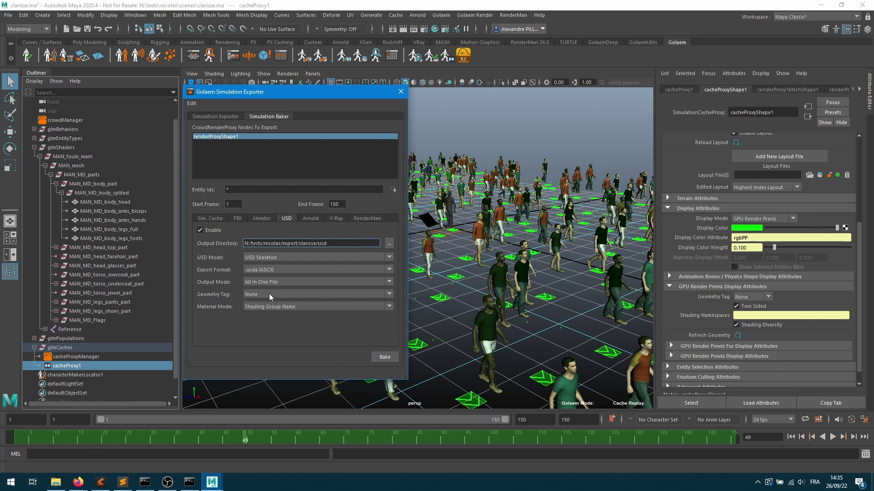
{"action": "left_click", "coordinate": [385, 356]}
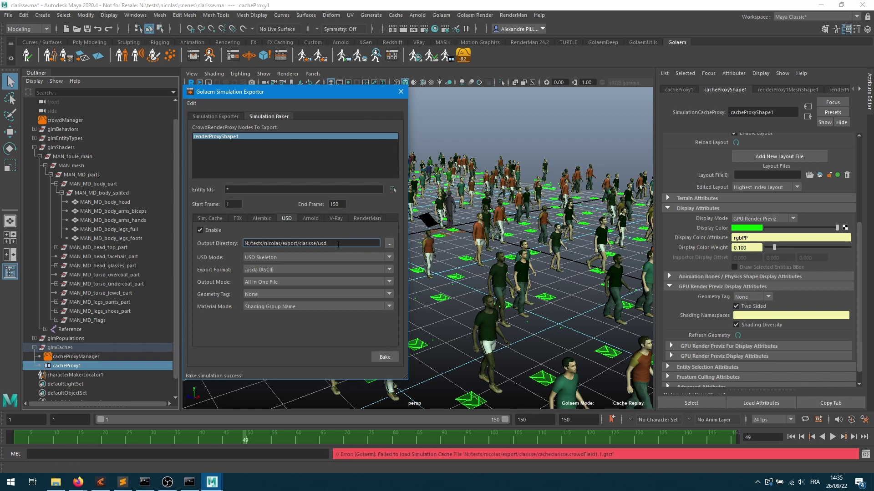
Step: Inspect the exported CasualMan_Light.usda and clarisse.crowdField1_renderProxyShape1.usda files in the usd export folder
{"action": "left_click", "coordinate": [55, 483]}
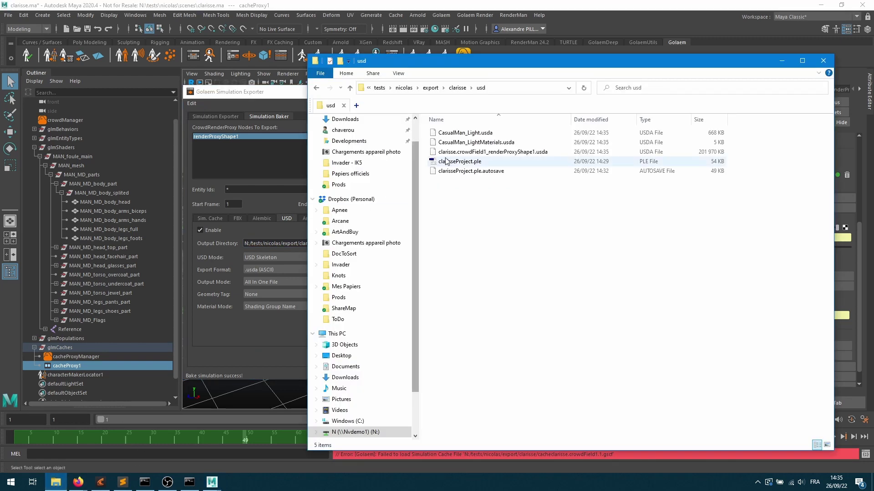
{"action": "left_click", "coordinate": [486, 133]}
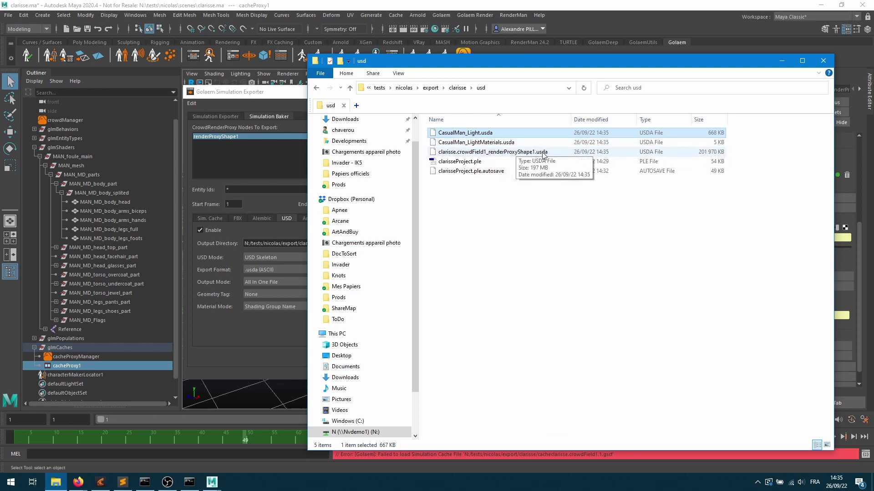
{"action": "left_click", "coordinate": [508, 153]}
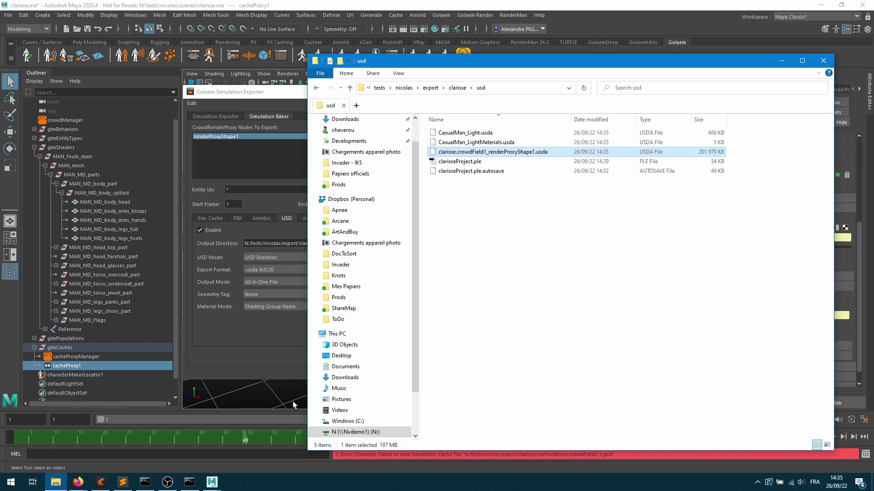
Step: Switch to Clarisse and reference clarisse.crowdField1_renderProxyShape1.usda from the clarisse/usd export folder into the scene context
{"action": "left_click", "coordinate": [100, 482]}
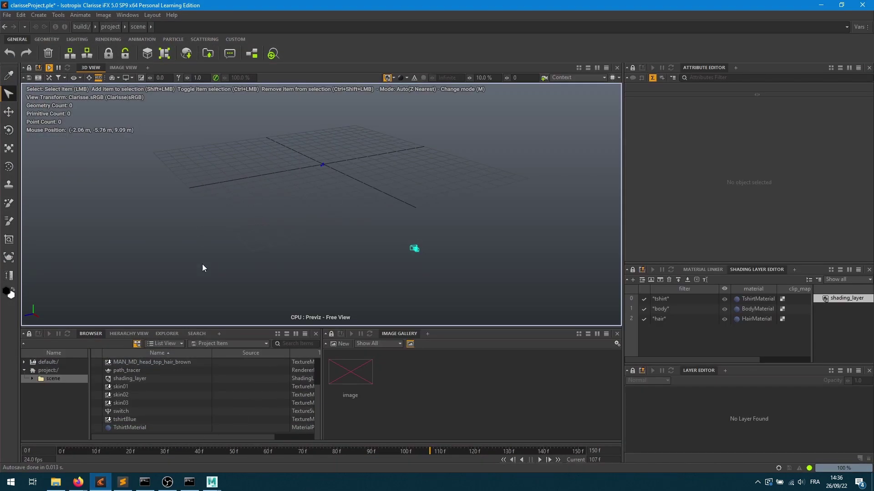
{"action": "right_click", "coordinate": [204, 389]}
{"action": "mouse_move", "coordinate": [235, 243]}
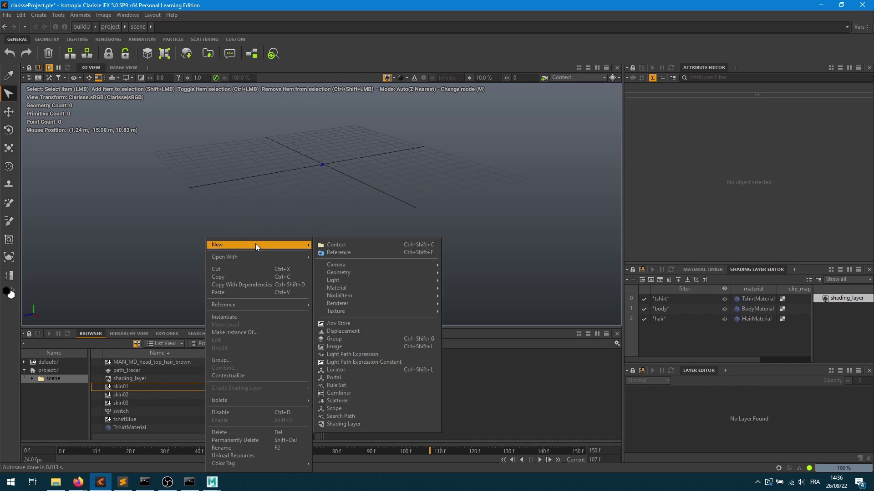
{"action": "left_click", "coordinate": [346, 253]}
{"action": "left_click", "coordinate": [488, 111]}
{"action": "key", "text": "ctrl+a"}
{"action": "type", "text": "N:/tests/nicolas/export/clarisse/usd/"}
{"action": "key", "text": "Return"}
{"action": "double_click", "coordinate": [413, 143]}
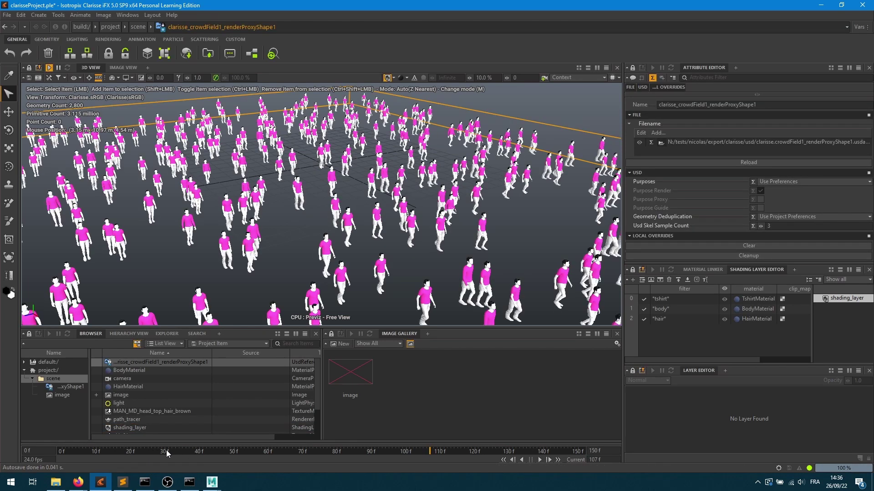
Step: Preview the referenced crowd's animation at several frames, including 20 and 27, ending on frame 95
{"action": "left_click", "coordinate": [131, 452]}
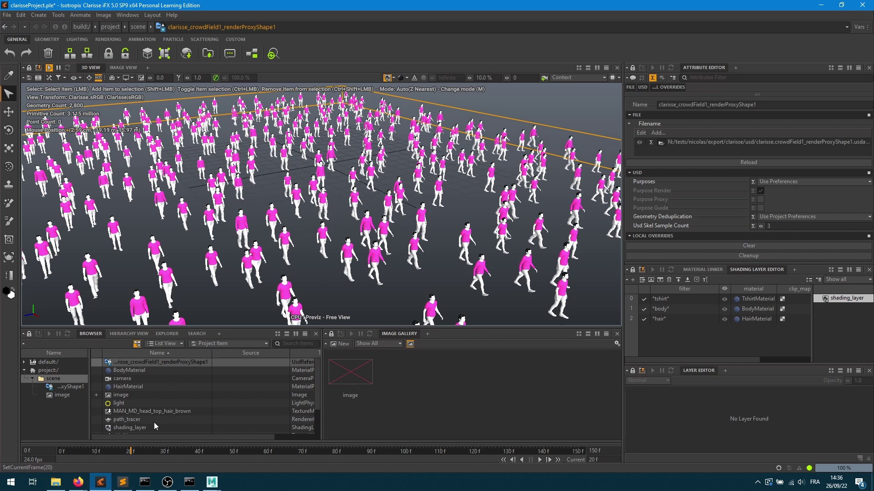
{"action": "left_click", "coordinate": [154, 451]}
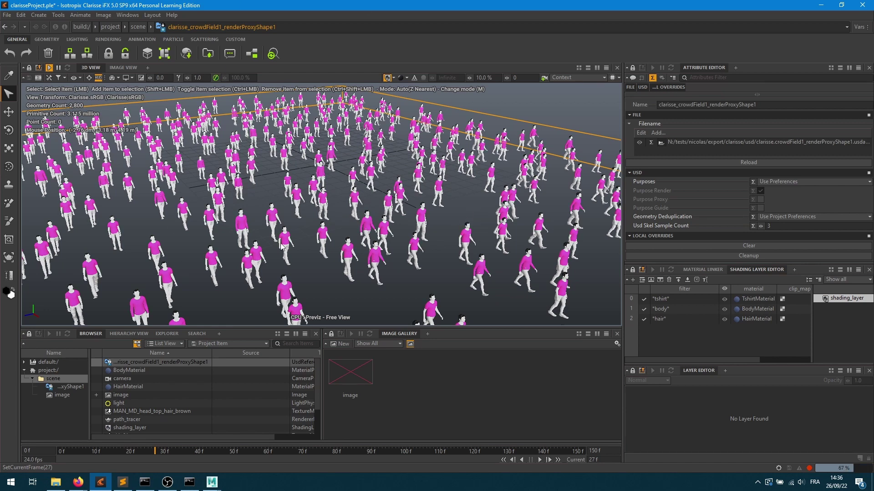
{"action": "left_click_drag", "start_coordinate": [455, 236], "coordinate": [485, 236], "text": "alt"}
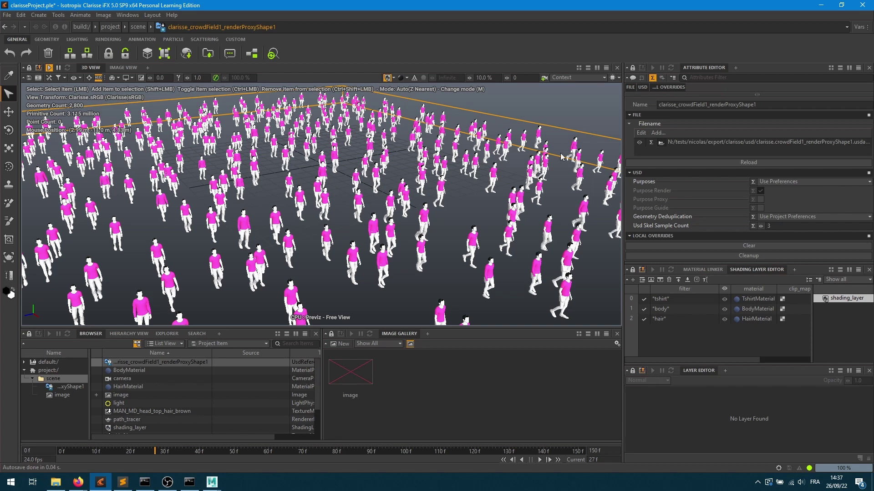
{"action": "left_click", "coordinate": [394, 79]}
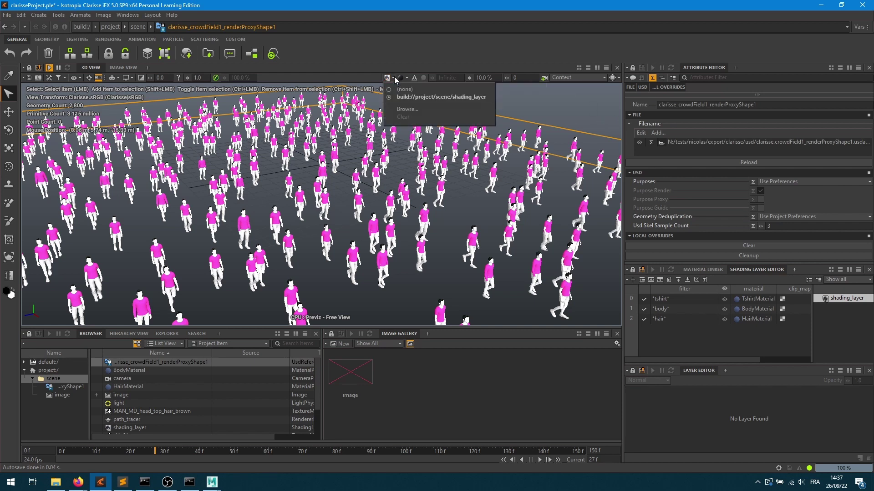
{"action": "left_click", "coordinate": [168, 451]}
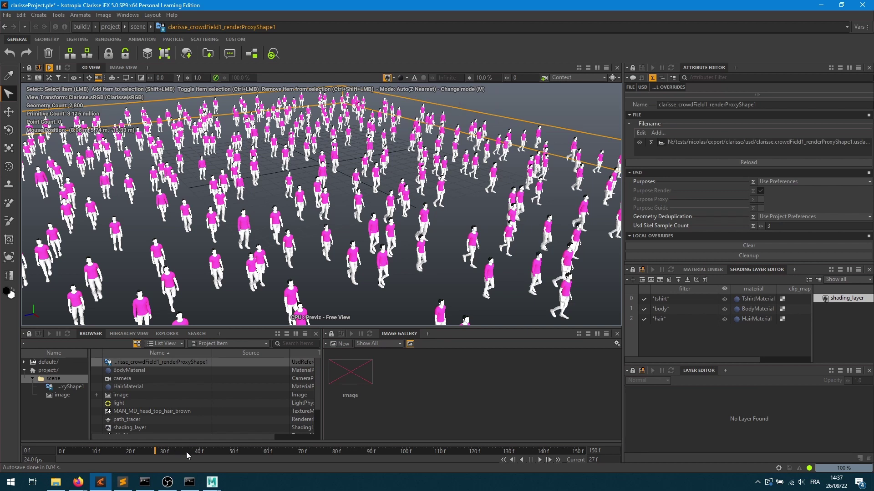
{"action": "left_click", "coordinate": [132, 451]}
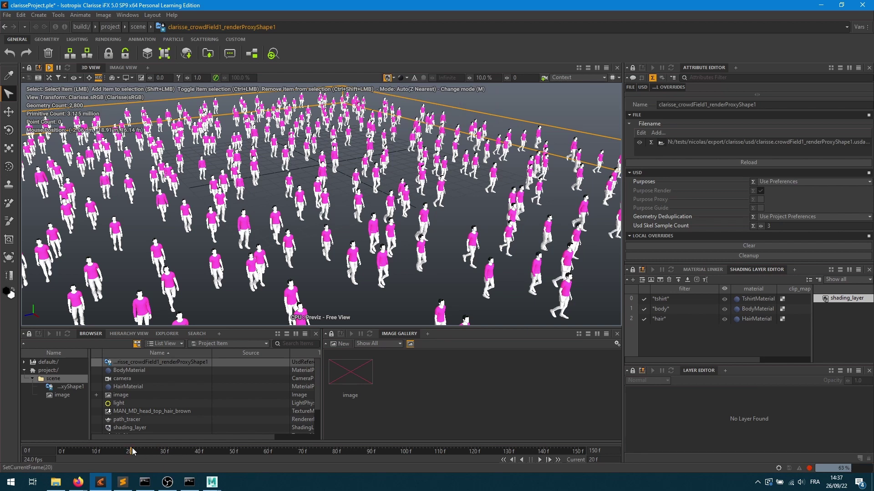
{"action": "left_click", "coordinate": [179, 452]}
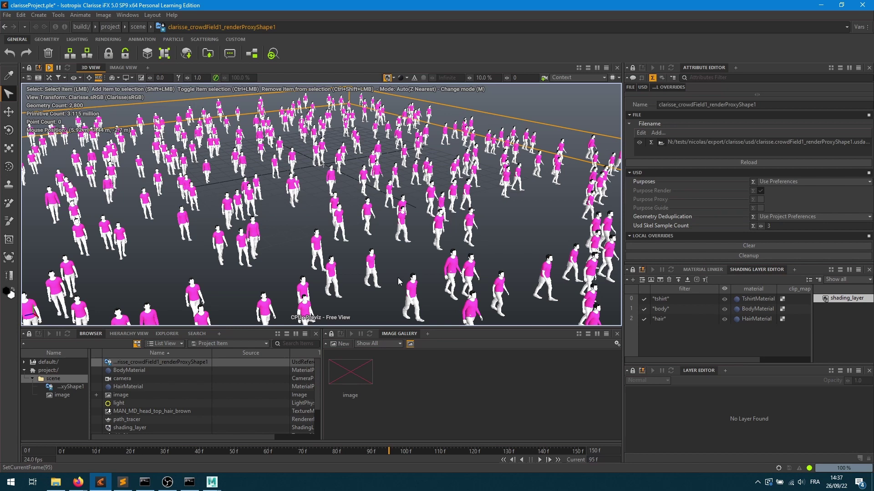
Step: Open the contents of the crowd USD reference and inspect the Entity_1001 item
{"action": "left_click", "coordinate": [132, 370]}
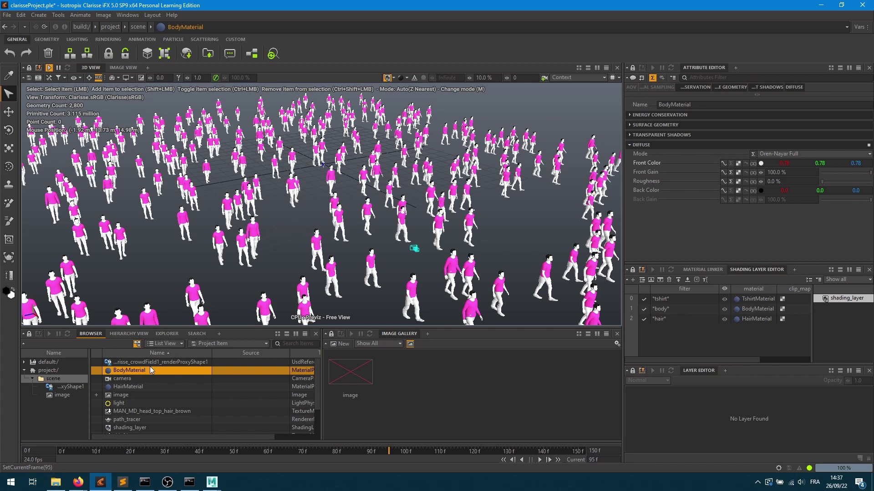
{"action": "left_click", "coordinate": [150, 361]}
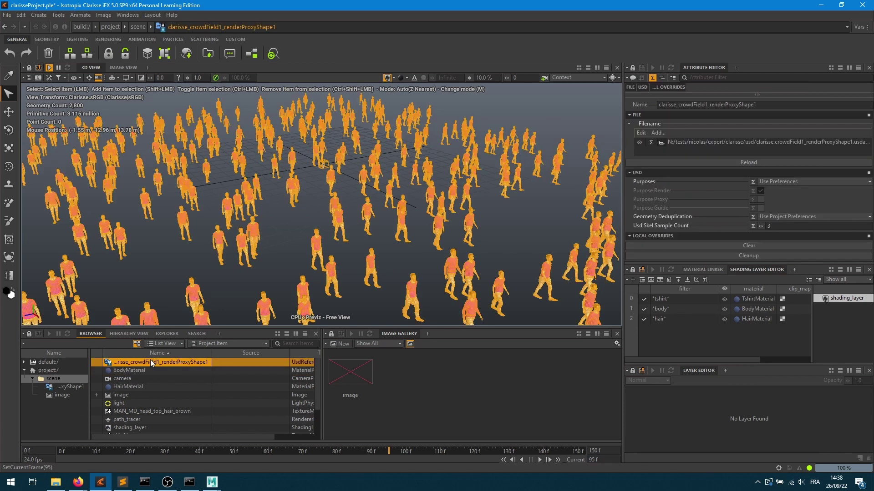
{"action": "double_click", "coordinate": [151, 360]}
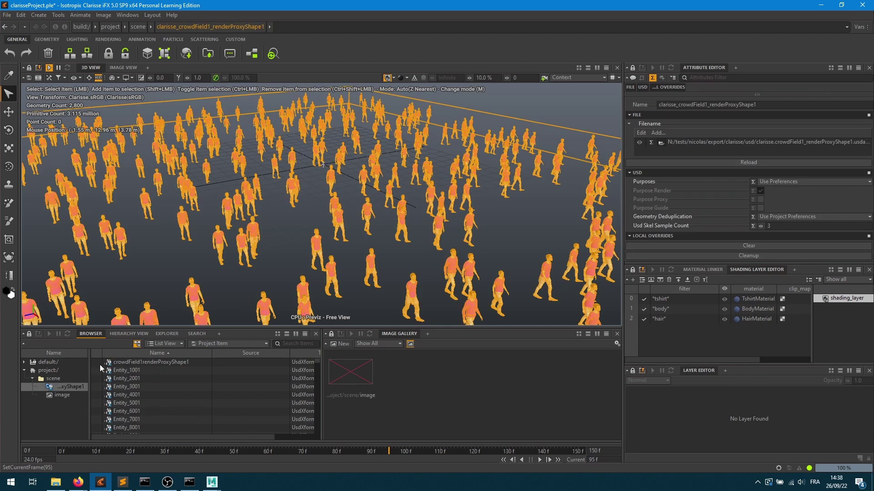
{"action": "left_click", "coordinate": [129, 370]}
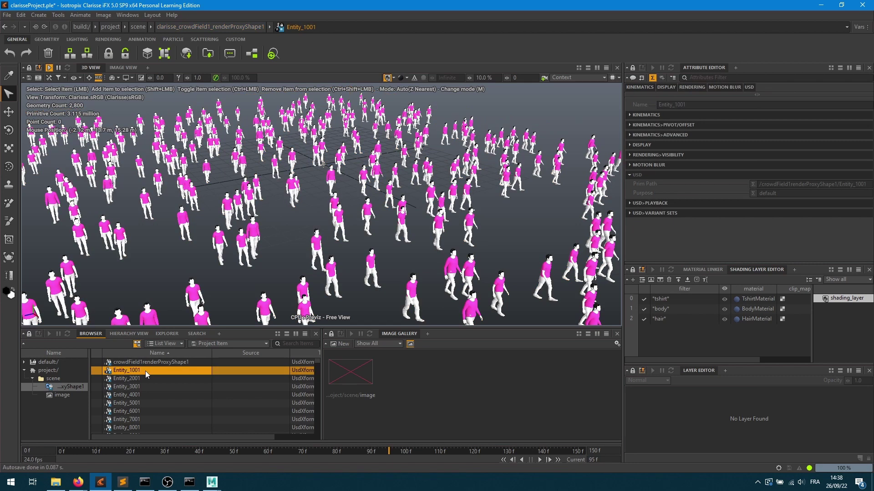
{"action": "double_click", "coordinate": [129, 371]}
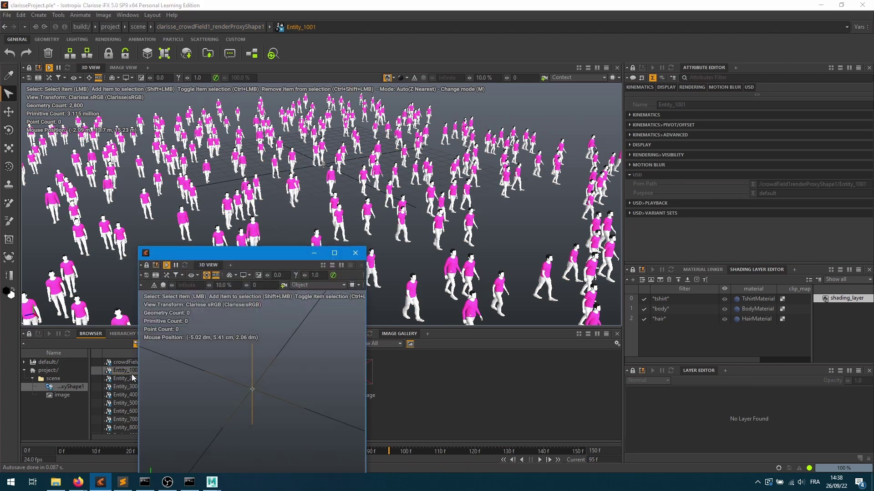
{"action": "key", "text": "Escape"}
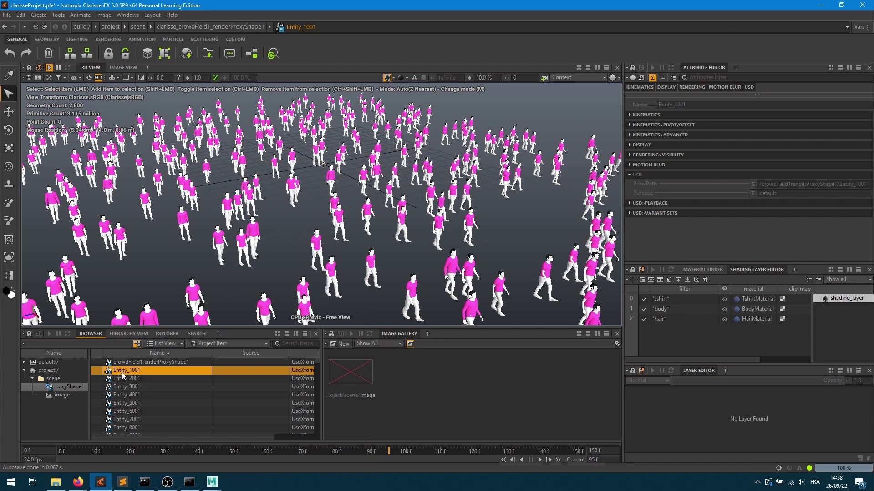
{"action": "right_click", "coordinate": [121, 372]}
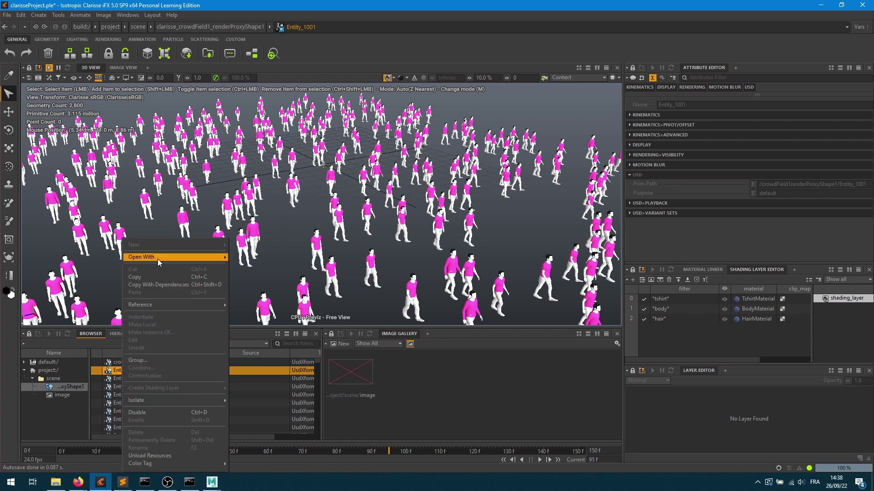
{"action": "key", "text": "Escape"}
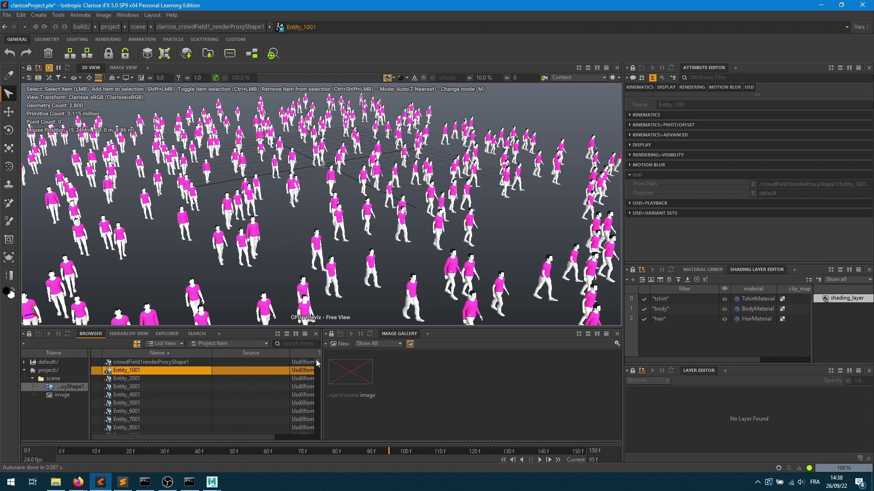
Step: Browse the body meshes in the crowd reference and locate MAN_MD_body_arms_biceps_523 in the 3D view
{"action": "scroll", "coordinate": [313, 420], "scroll_direction": "down", "scroll_amount": 10}
{"action": "left_click_drag", "start_coordinate": [317, 390], "coordinate": [318, 372]}
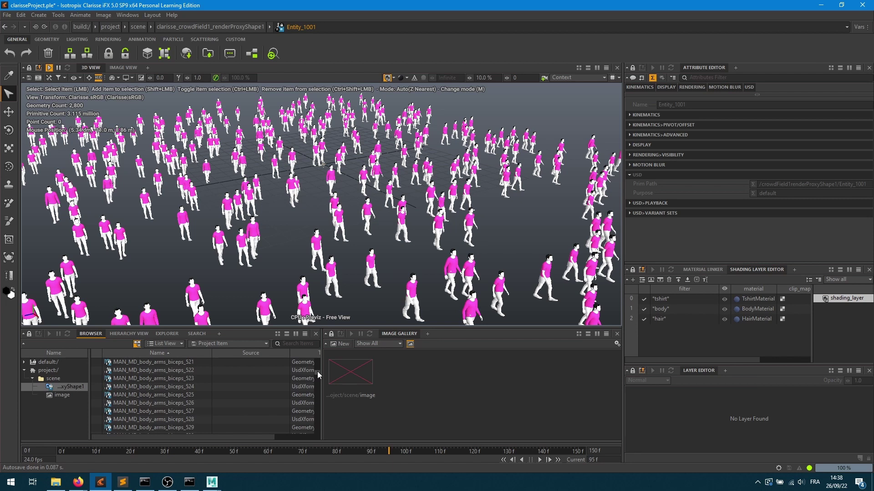
{"action": "left_click", "coordinate": [157, 378]}
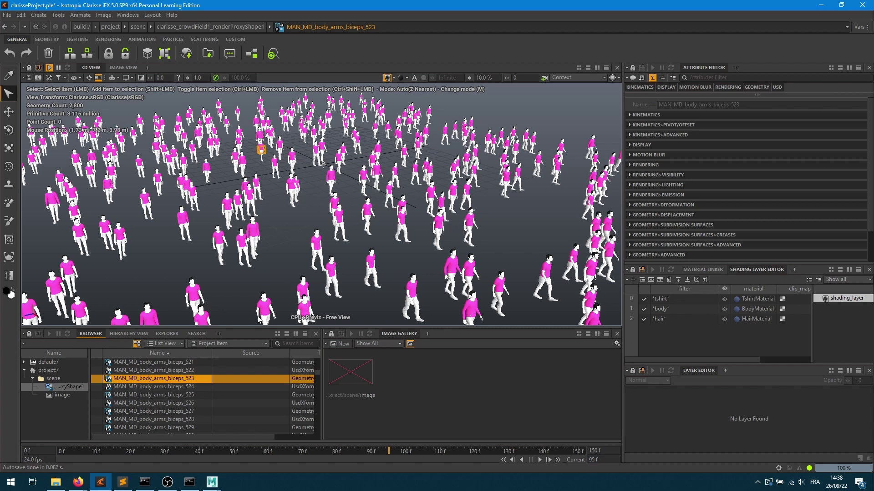
{"action": "scroll", "coordinate": [161, 380], "scroll_direction": "down", "scroll_amount": 15}
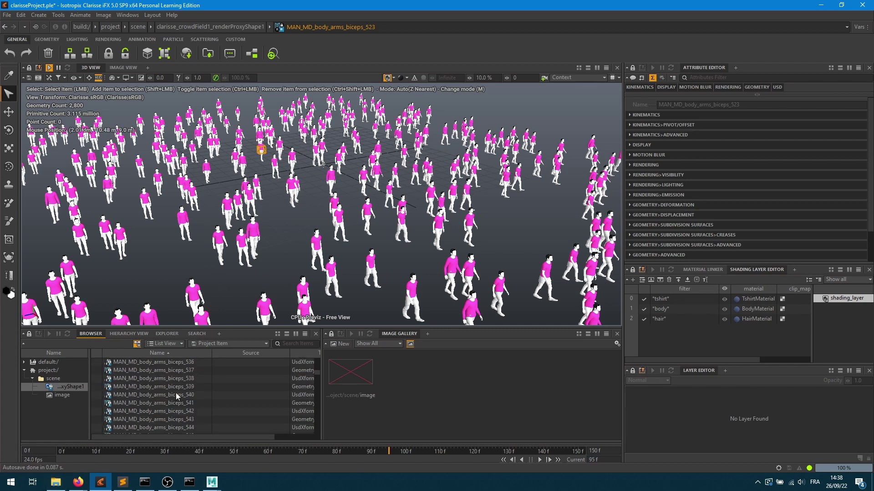
Step: Open BodyMaterial from the scene context in the Material Editor and reposition its node in the graph
{"action": "left_click", "coordinate": [61, 378]}
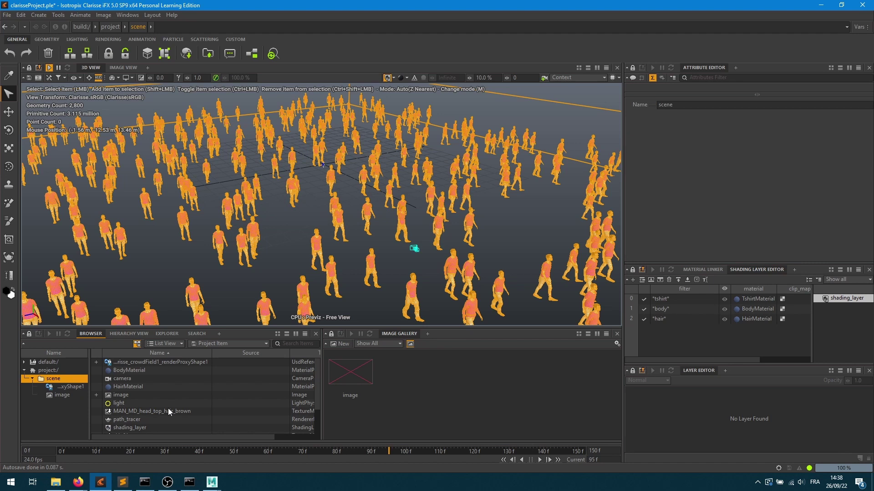
{"action": "double_click", "coordinate": [137, 371]}
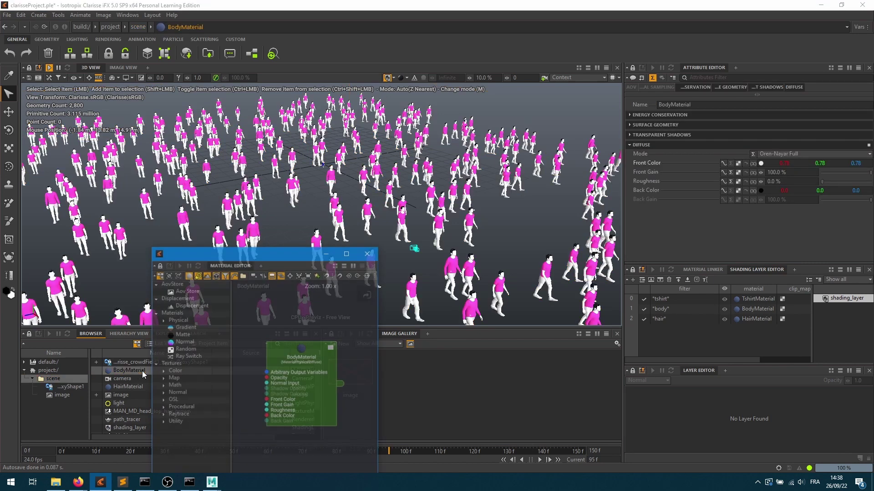
{"action": "left_click_drag", "start_coordinate": [288, 252], "coordinate": [486, 182]}
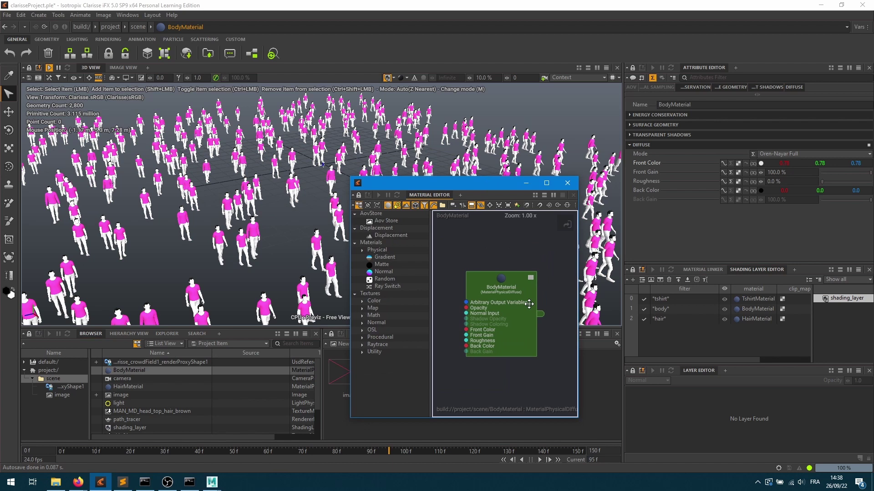
{"action": "left_click_drag", "start_coordinate": [509, 287], "coordinate": [542, 267]}
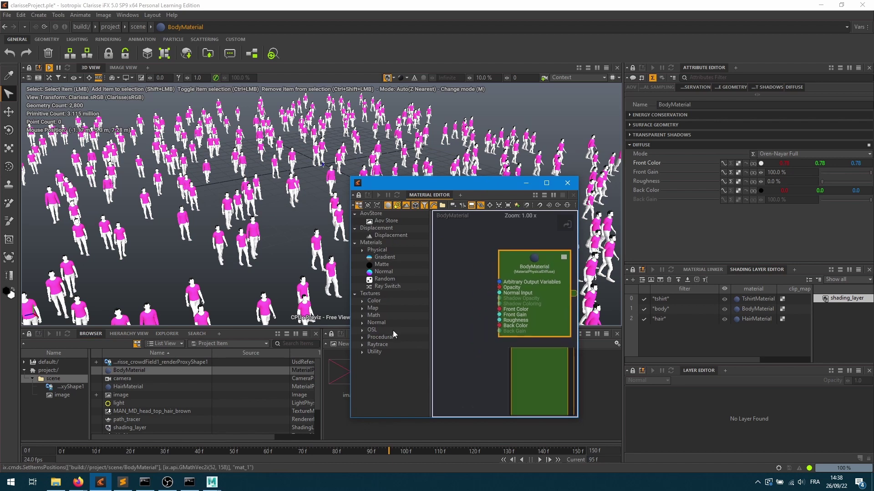
Step: Bring the skin01 texture into the BodyMaterial graph and connect its output to the material's Front Color
{"action": "scroll", "coordinate": [181, 402], "scroll_direction": "down", "scroll_amount": 2}
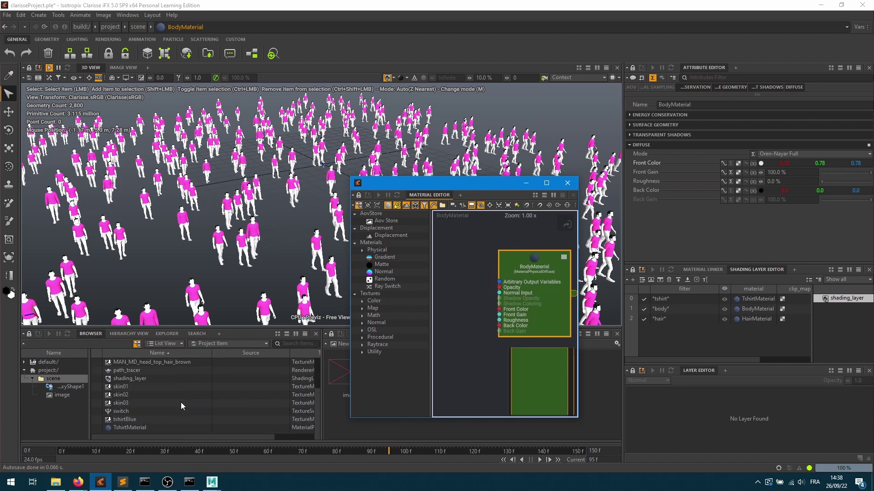
{"action": "left_click", "coordinate": [120, 389]}
{"action": "left_click", "coordinate": [457, 291]}
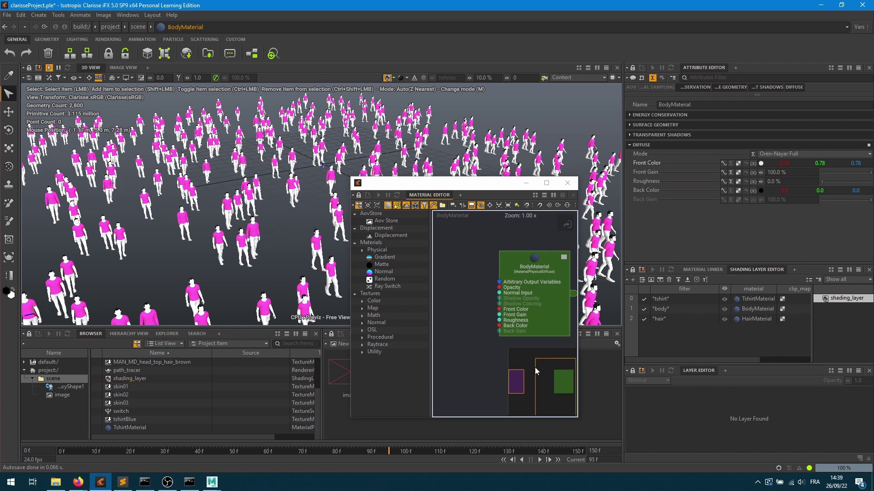
{"action": "left_click_drag", "start_coordinate": [350, 273], "coordinate": [162, 263]}
{"action": "left_click_drag", "start_coordinate": [288, 286], "coordinate": [333, 286]}
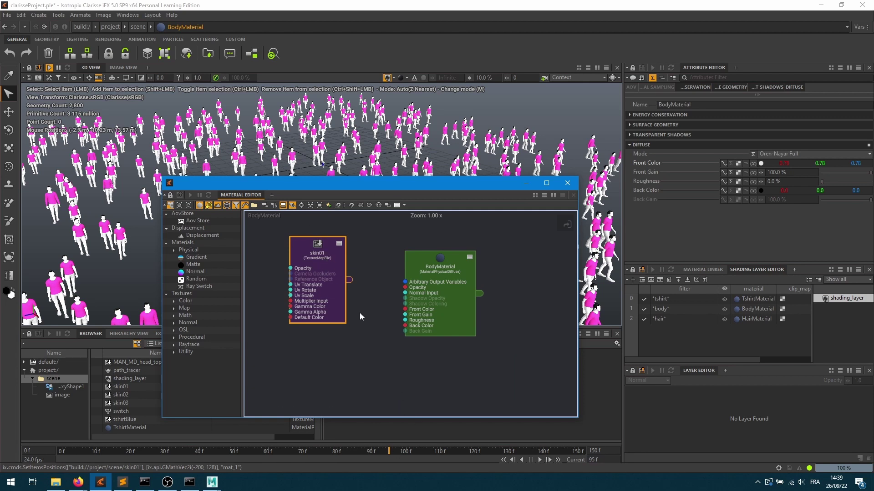
{"action": "left_click_drag", "start_coordinate": [351, 284], "coordinate": [406, 312]}
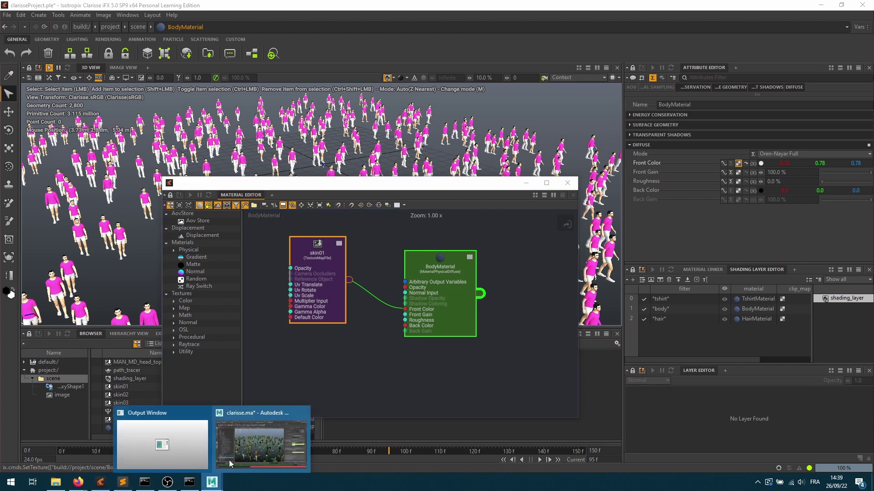
Step: Switch to Maya and open the CasualMan_LightType1 entity type's character file in the Golaem Character Maker
{"action": "left_click", "coordinate": [164, 439]}
{"action": "left_click", "coordinate": [401, 92]}
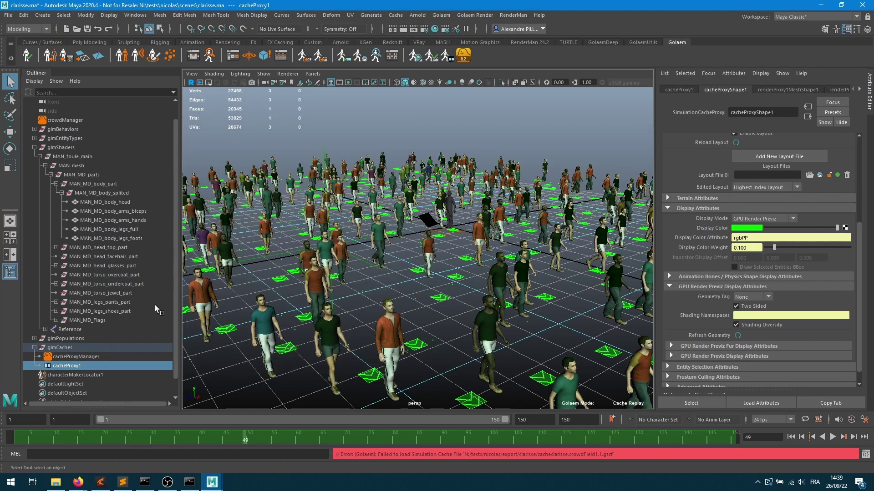
{"action": "left_click", "coordinate": [34, 138]}
{"action": "left_click", "coordinate": [66, 148]}
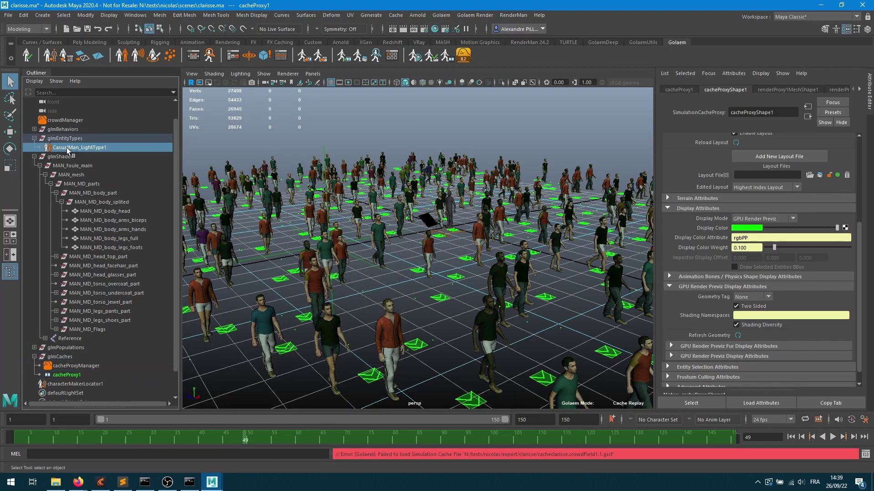
{"action": "left_click", "coordinate": [854, 161]}
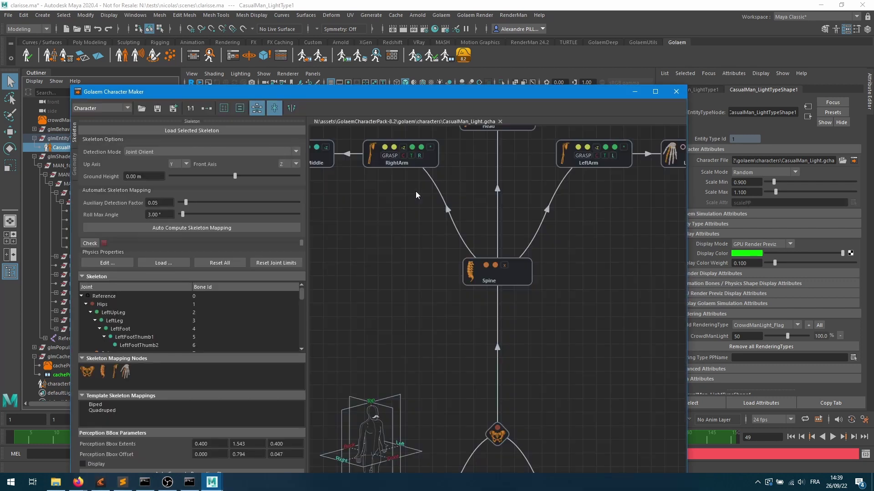
Step: Display the character's geometry asset graph and inspect the MAN_MD_body_textureIdx shader attribute under the body arms asset
{"action": "left_click", "coordinate": [74, 166]}
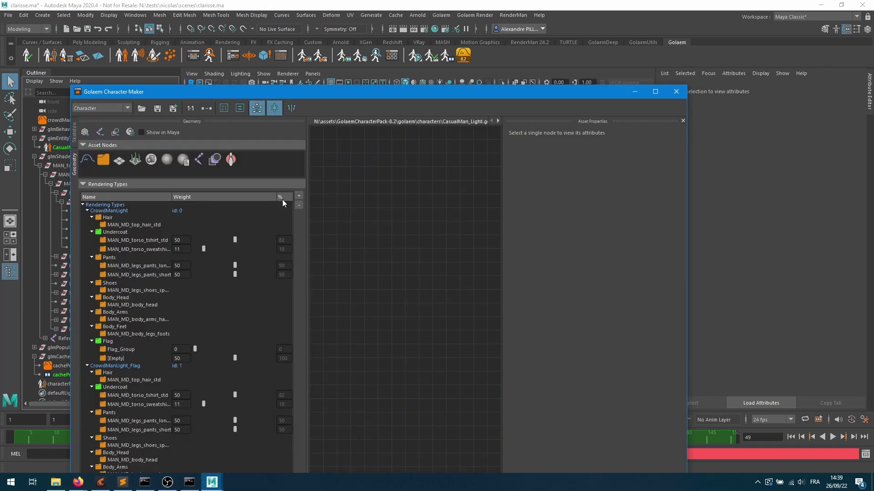
{"action": "left_click", "coordinate": [224, 108]}
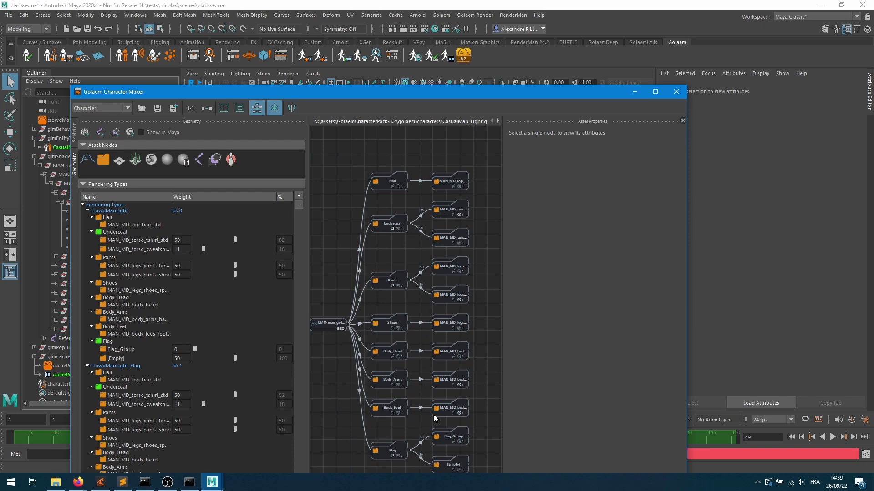
{"action": "double_click", "coordinate": [448, 379]}
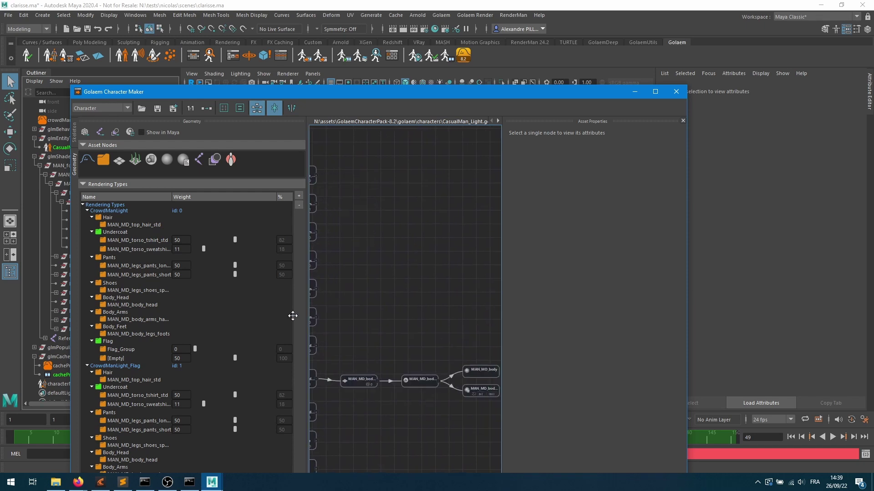
{"action": "left_click", "coordinate": [448, 387]}
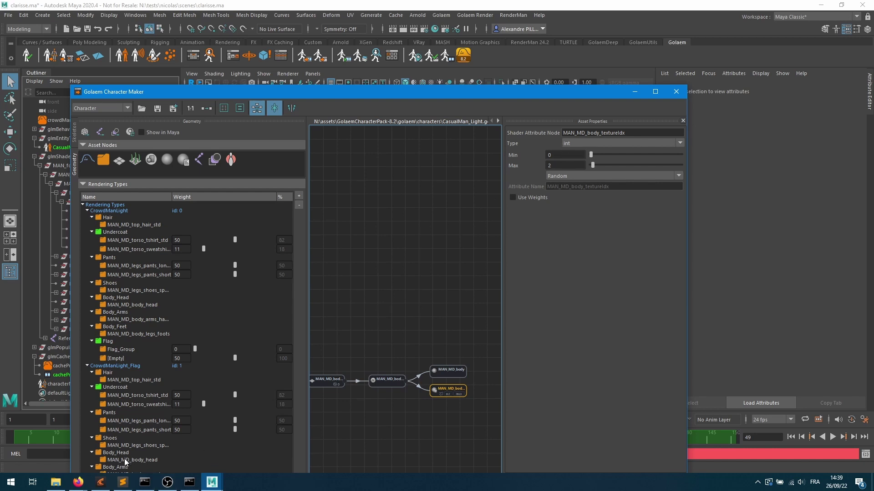
Step: Switch back to Clarisse, place the switch1 node before BodyMaterial and connect skin01 to its Textures input
{"action": "left_click", "coordinate": [106, 481]}
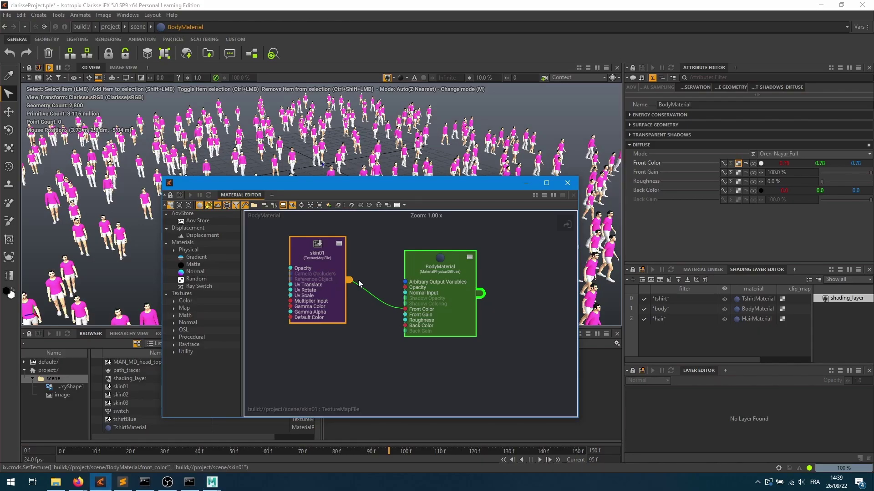
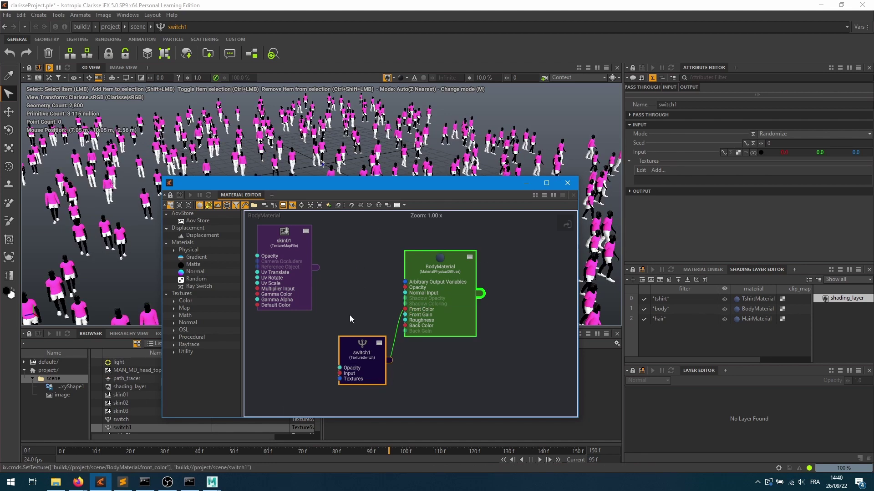
{"action": "left_click_drag", "start_coordinate": [359, 342], "coordinate": [359, 273]}
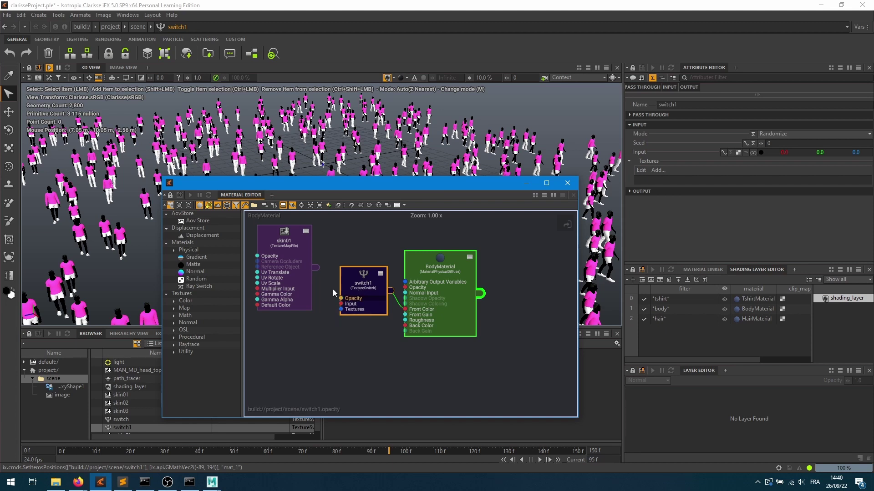
{"action": "left_click_drag", "start_coordinate": [316, 268], "coordinate": [341, 311]}
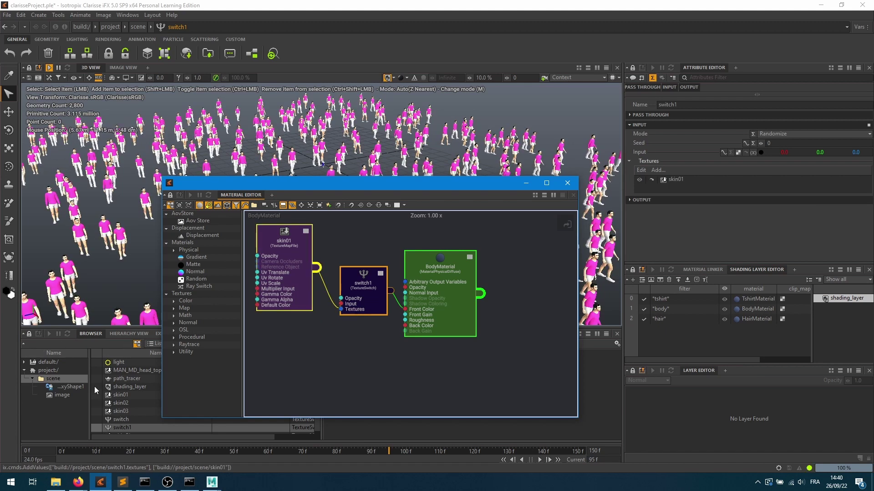
Step: Add the skin02 and skin03 textures to the BodyMaterial graph and connect both to switch1's Textures input
{"action": "left_click_drag", "start_coordinate": [122, 405], "coordinate": [270, 363]}
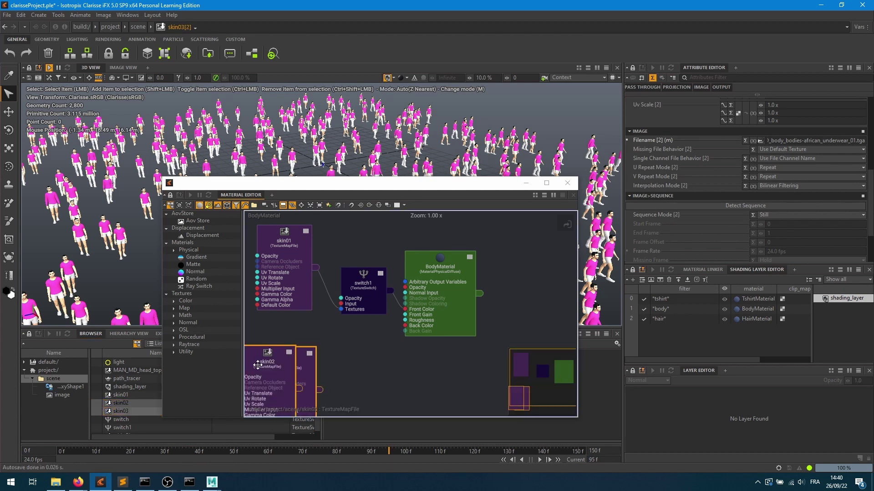
{"action": "left_click", "coordinate": [342, 376]}
{"action": "left_click_drag", "start_coordinate": [342, 376], "coordinate": [363, 386]}
{"action": "left_click", "coordinate": [382, 359]}
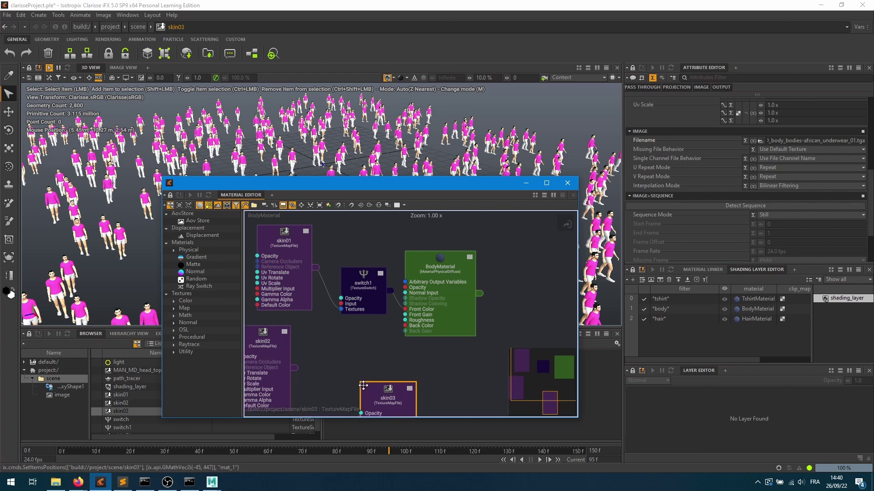
{"action": "left_click_drag", "start_coordinate": [293, 368], "coordinate": [340, 310]}
{"action": "left_click_drag", "start_coordinate": [371, 387], "coordinate": [271, 353]}
{"action": "left_click_drag", "start_coordinate": [319, 390], "coordinate": [342, 309]}
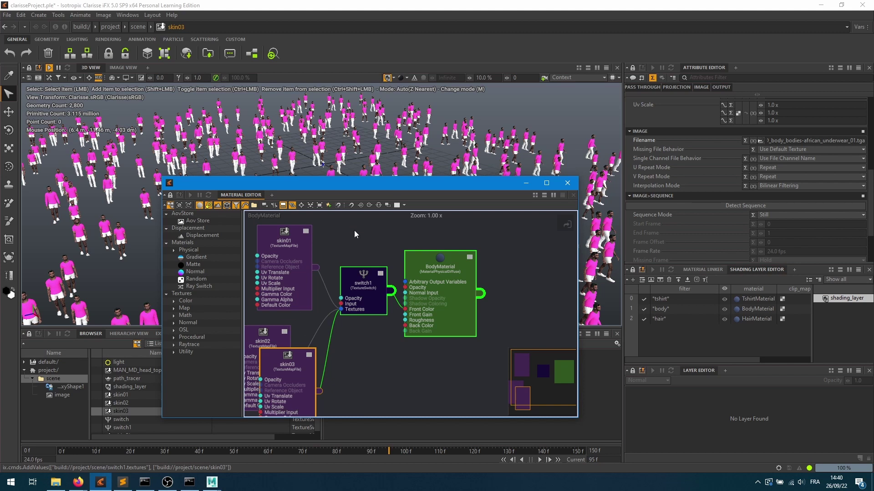
{"action": "key", "text": "Tab"}
{"action": "type", "text": "pro"}
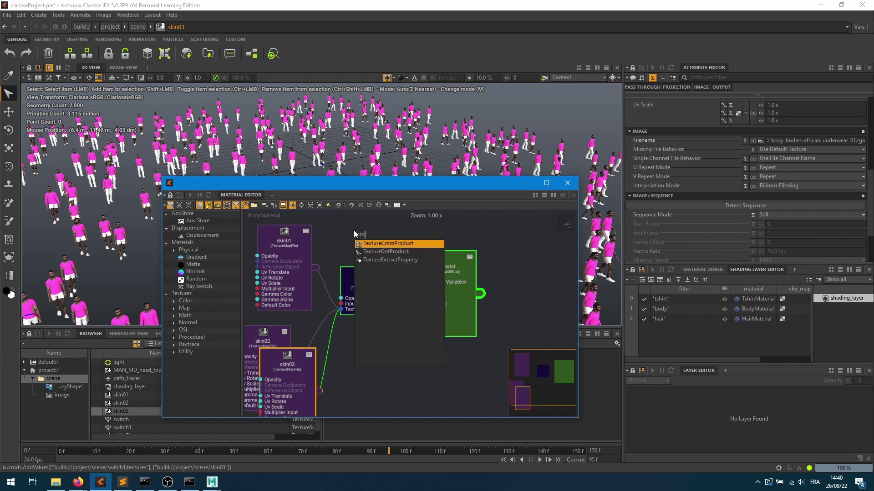
{"action": "key", "text": "Down"}
{"action": "key", "text": "Down"}
{"action": "key", "text": "Return"}
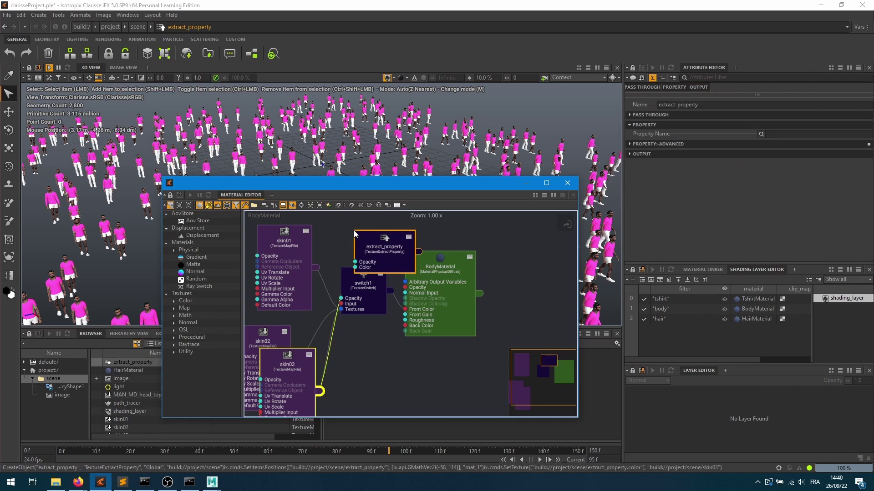
{"action": "left_click_drag", "start_coordinate": [380, 242], "coordinate": [371, 214]}
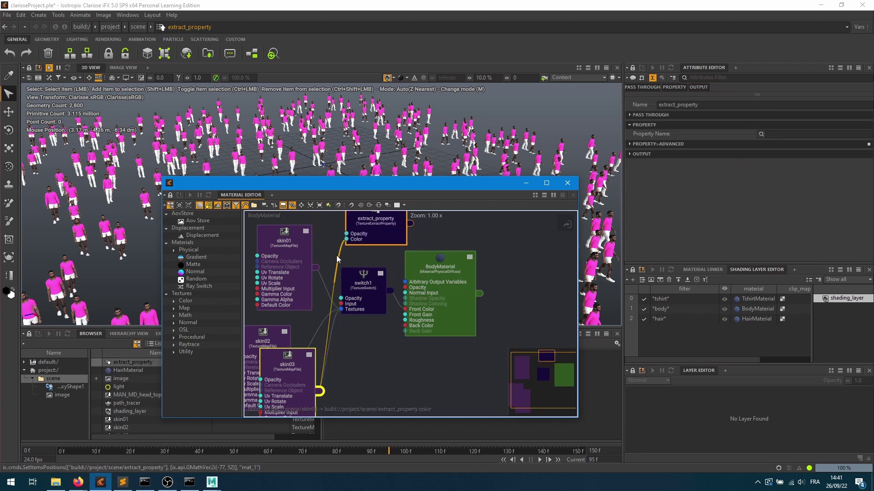
{"action": "left_click", "coordinate": [352, 263]}
{"action": "middle_click_drag", "start_coordinate": [376, 239], "coordinate": [361, 224]}
{"action": "left_click", "coordinate": [362, 224]}
{"action": "key", "text": "Delete"}
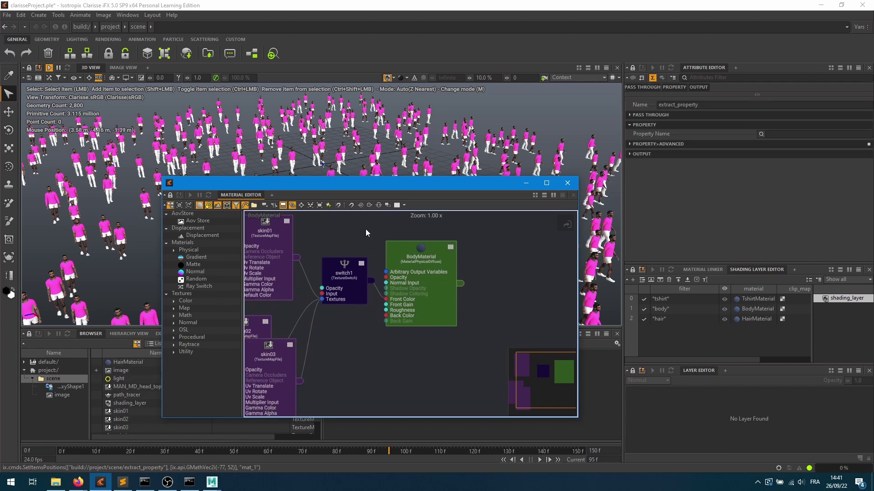
Step: Add an unconnected TextureExtractProperty node to the BodyMaterial graph and link its output to switch1's Input
{"action": "key", "text": "Tab"}
{"action": "type", "text": "ex"}
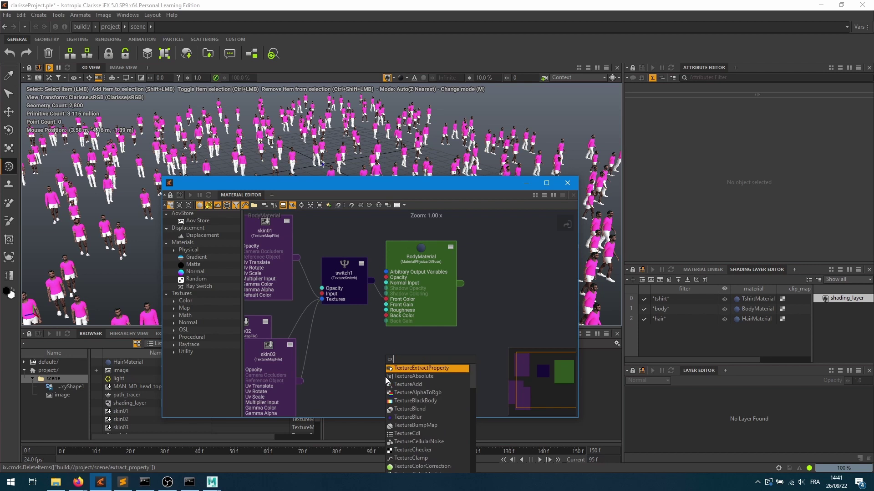
{"action": "key", "text": "Return"}
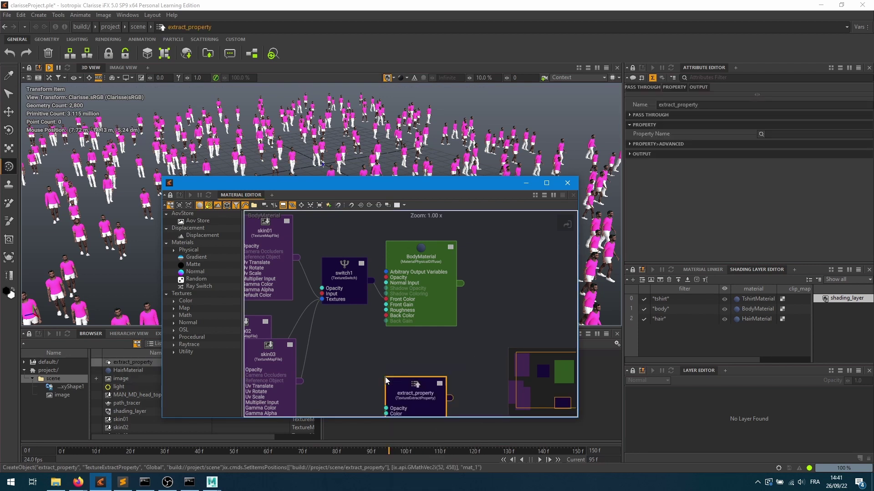
{"action": "left_click_drag", "start_coordinate": [452, 395], "coordinate": [322, 295]}
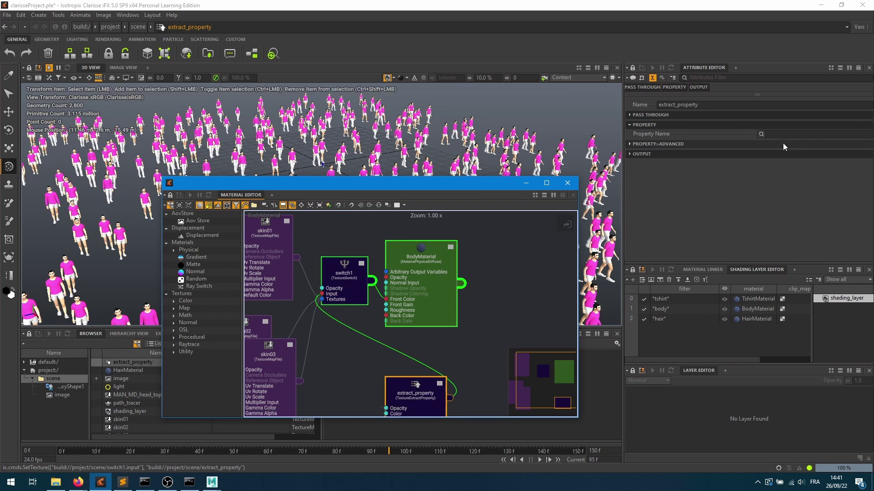
Step: Set the extract_property node's property name to MAN_MD_body_textureIdx and move the node above the skin01 texture
{"action": "left_click", "coordinate": [761, 134]}
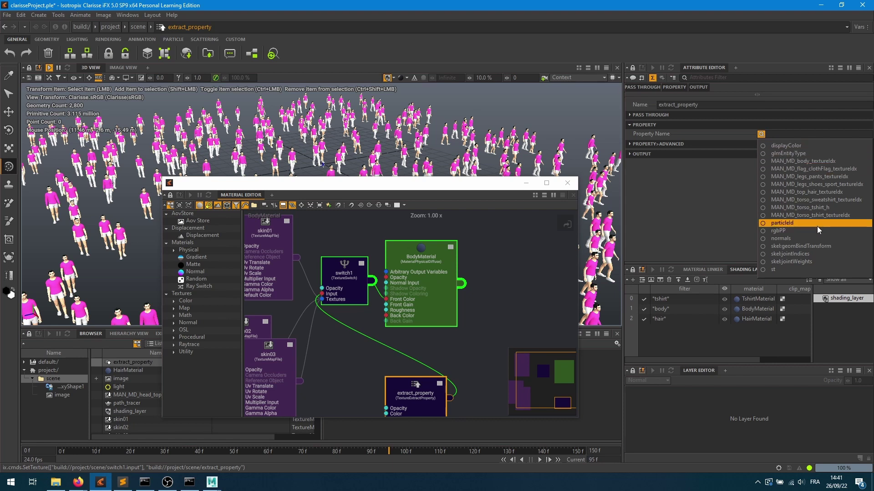
{"action": "left_click", "coordinate": [803, 161]}
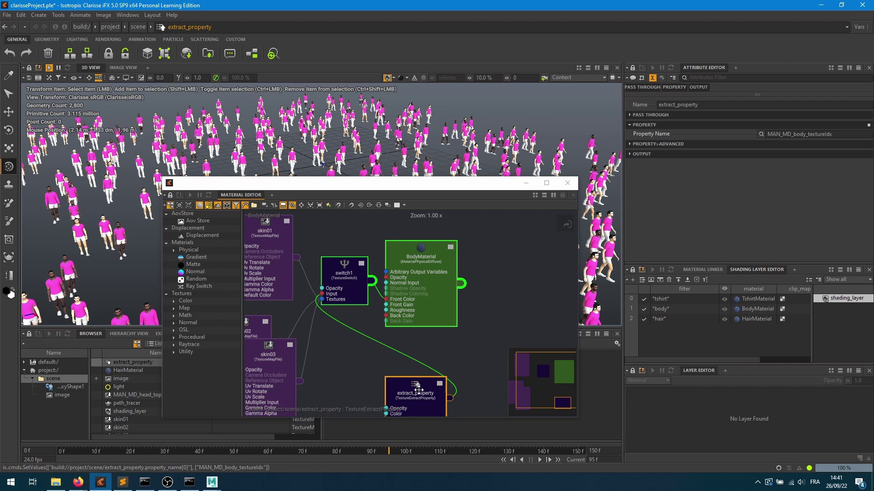
{"action": "left_click_drag", "start_coordinate": [409, 386], "coordinate": [299, 212]}
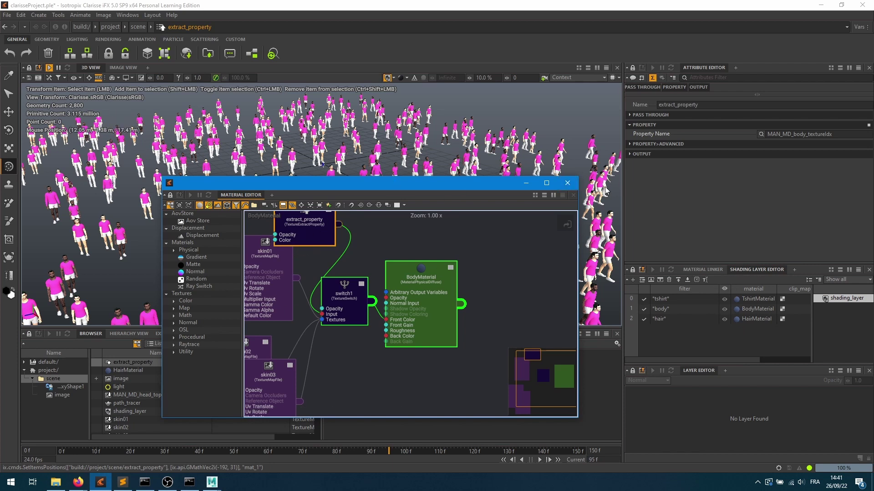
Step: Open TshirtMaterial from the scene context in the Material Editor
{"action": "scroll", "coordinate": [124, 399], "scroll_direction": "up", "scroll_amount": 1}
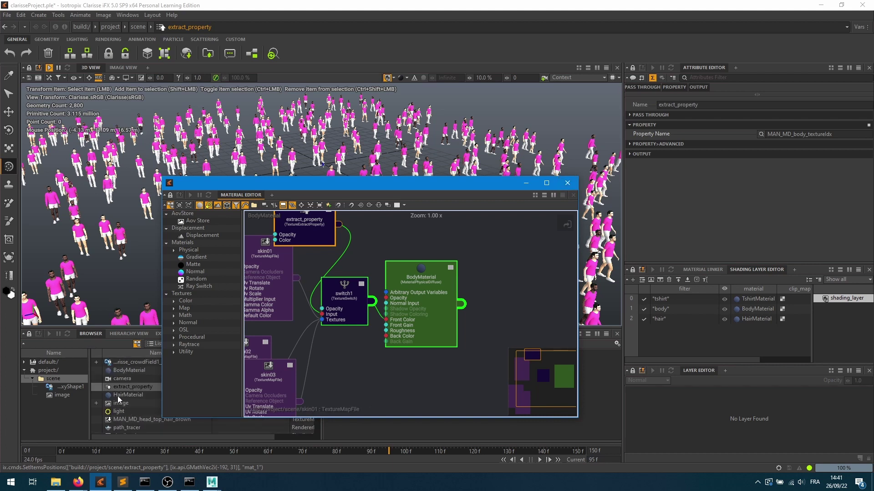
{"action": "scroll", "coordinate": [130, 395], "scroll_direction": "down", "scroll_amount": 3}
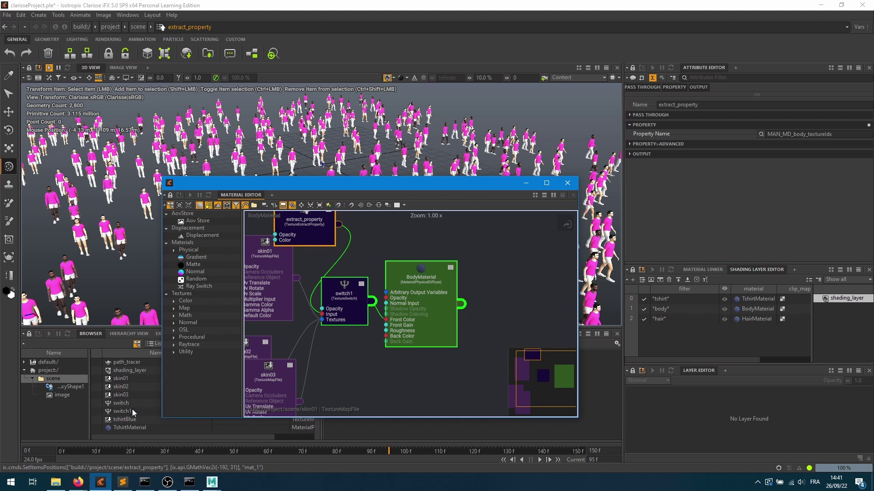
{"action": "left_click", "coordinate": [129, 427]}
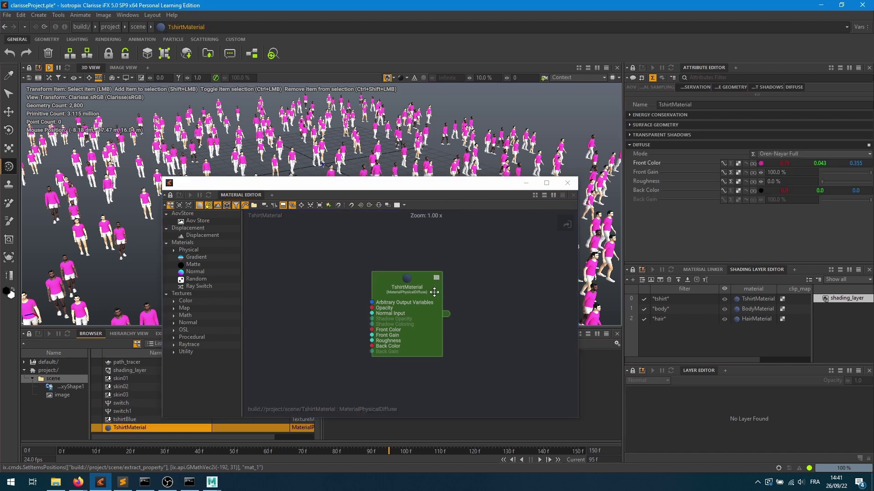
Step: Add the tshirtBlue texture to the TshirtMaterial graph and connect its output to the material's Front Color
{"action": "left_click_drag", "start_coordinate": [125, 419], "coordinate": [366, 310]}
{"action": "left_click_drag", "start_coordinate": [284, 260], "coordinate": [441, 312]}
{"action": "left_click_drag", "start_coordinate": [274, 238], "coordinate": [312, 244]}
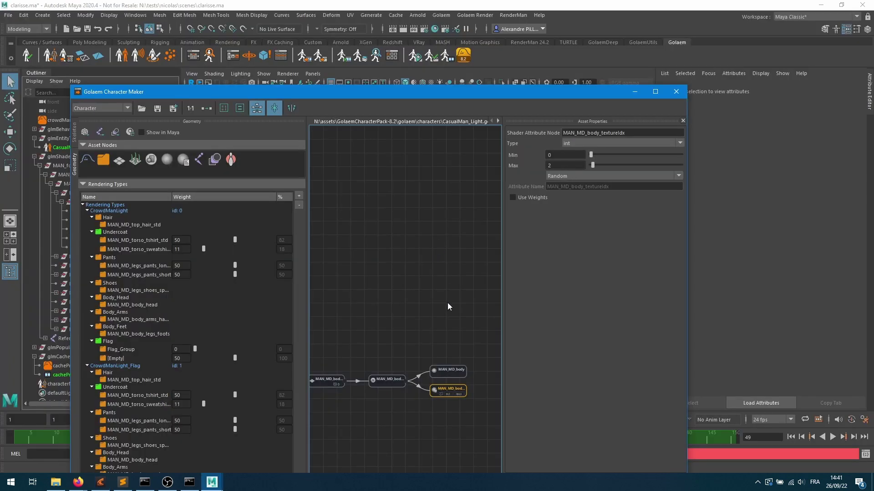
Step: In Maya's Golaem Character Maker, expand the Undercoat branches and examine the body and sweatshirt texture index shader attributes
{"action": "key", "text": "f"}
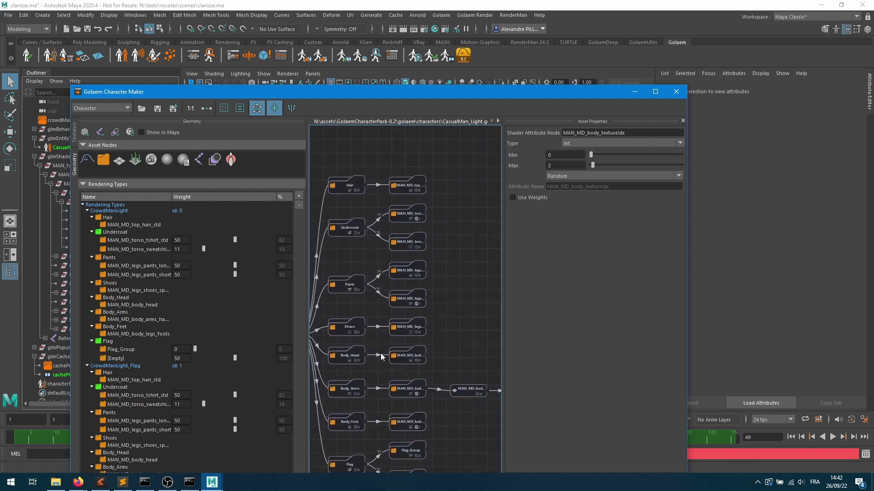
{"action": "left_click", "coordinate": [345, 225]}
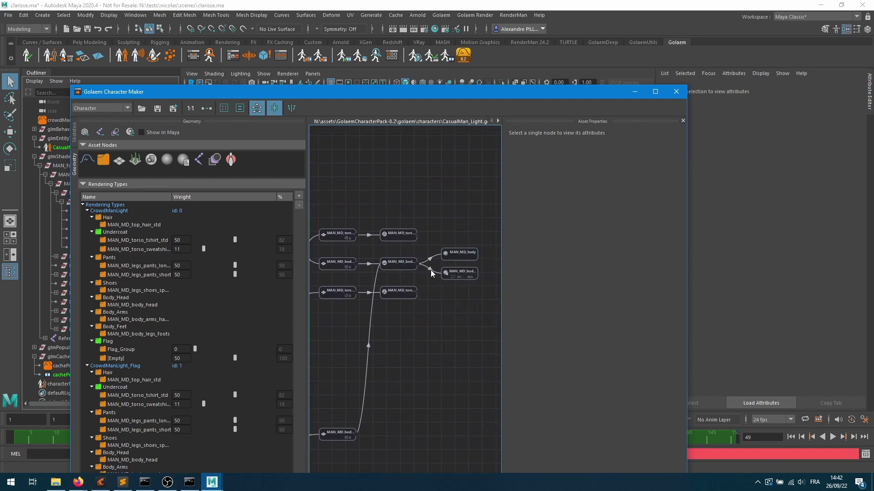
{"action": "left_click", "coordinate": [463, 271]}
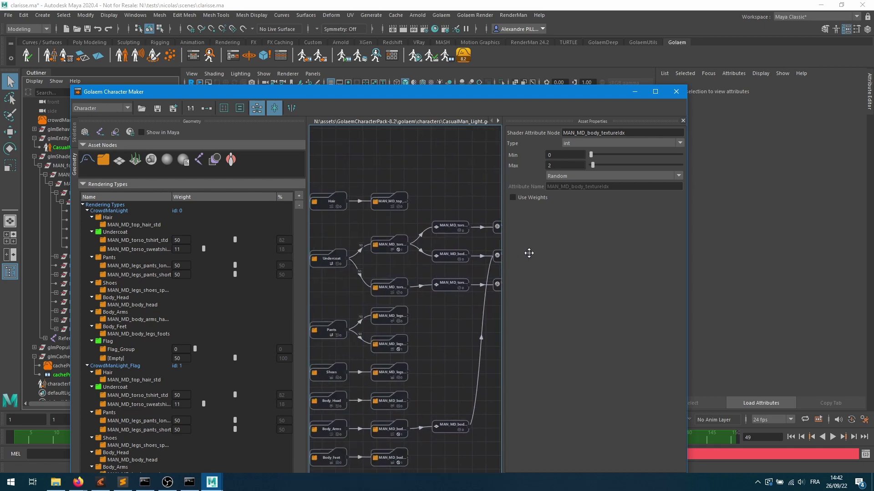
{"action": "left_click", "coordinate": [392, 277]}
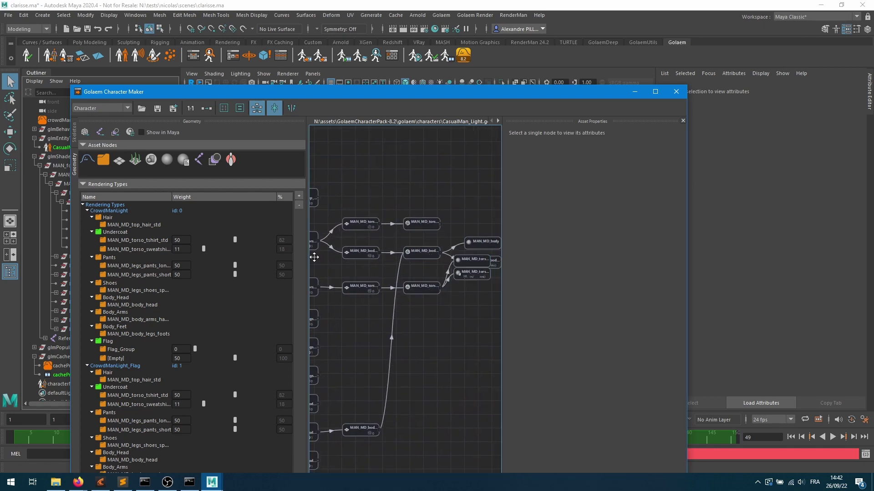
{"action": "left_click", "coordinate": [388, 289]}
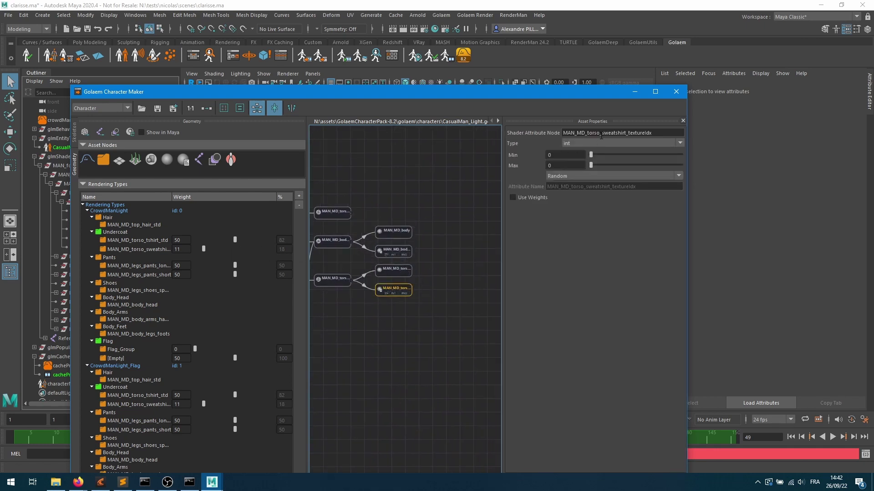
{"action": "left_click", "coordinate": [399, 266]}
{"action": "left_click", "coordinate": [395, 248]}
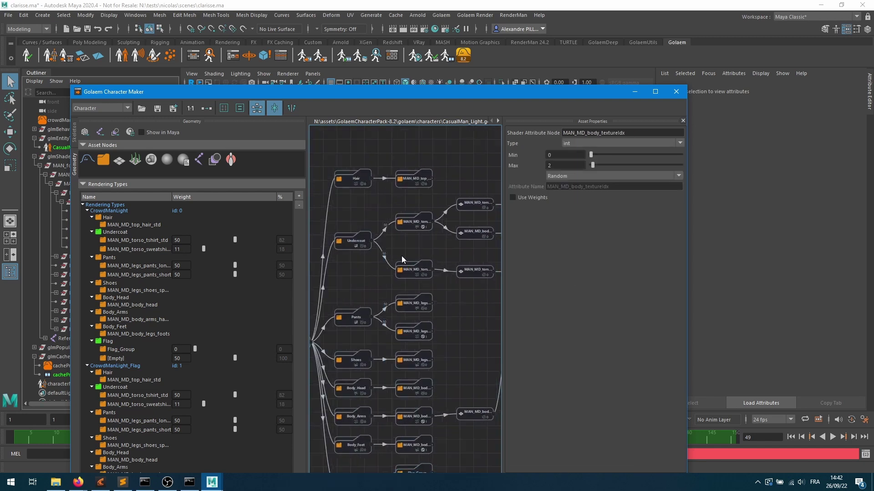
Step: Expand the MAN_MD_torso_tshirt_std branch and examine the MAN_MD_torso_tshirt_h shader attribute's type and range
{"action": "left_click", "coordinate": [358, 242]}
{"action": "left_click", "coordinate": [416, 267]}
{"action": "left_click", "coordinate": [413, 224]}
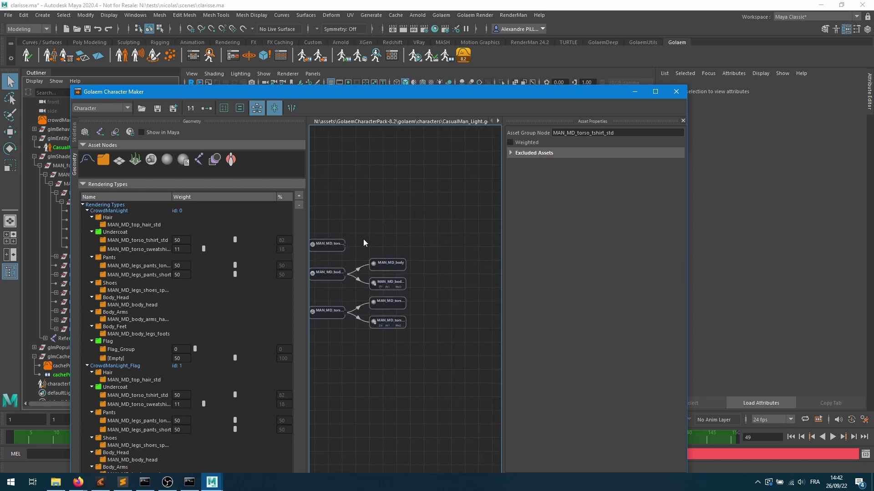
{"action": "left_click_drag", "start_coordinate": [359, 237], "coordinate": [384, 241]}
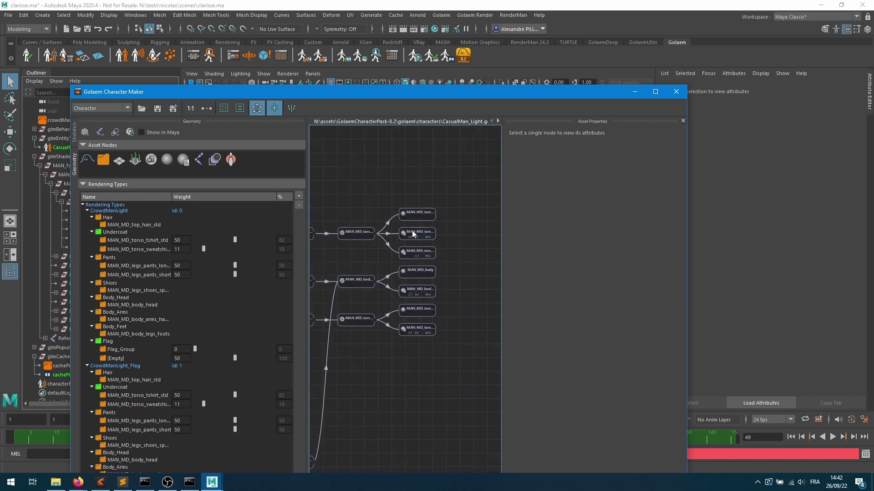
{"action": "scroll", "coordinate": [416, 250], "scroll_direction": "up", "scroll_amount": 5}
{"action": "left_click", "coordinate": [414, 181]}
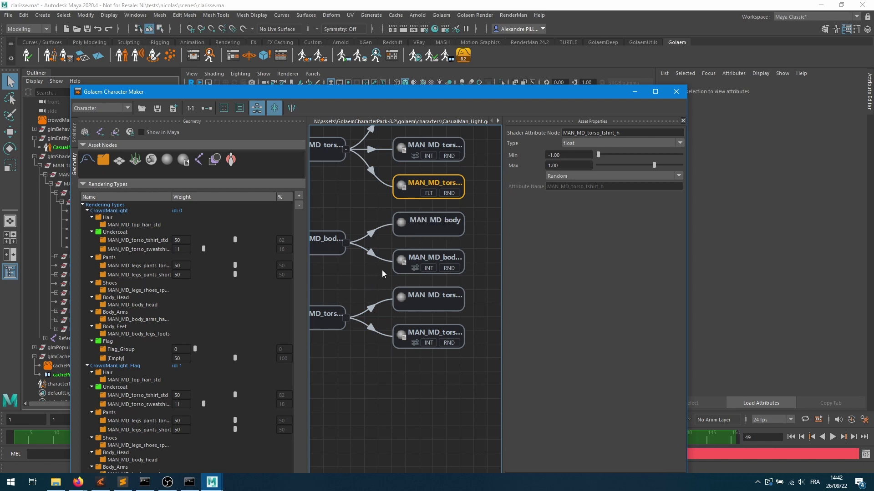
Step: Switch to Clarisse and add a TextureHue node to the TshirtMaterial graph beside the tshirtBlue texture
{"action": "key", "text": "alt+Tab"}
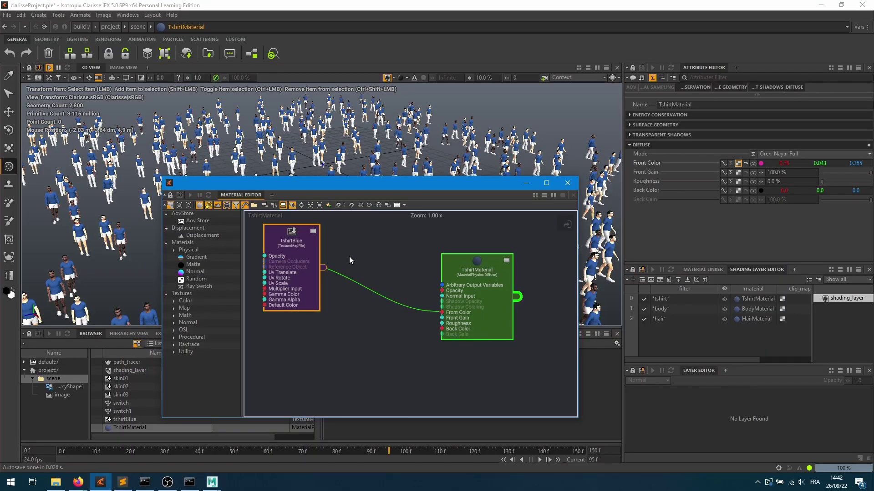
{"action": "left_click", "coordinate": [345, 352]}
{"action": "key", "text": "Tab"}
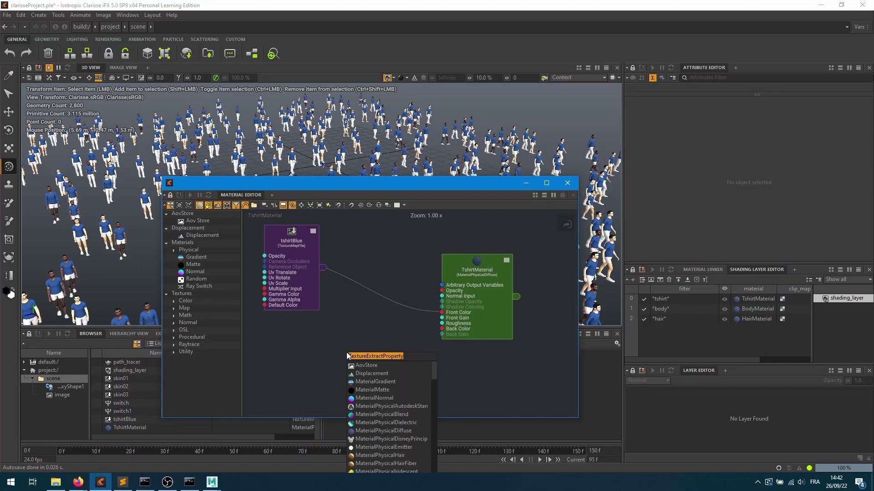
{"action": "type", "text": "hue"}
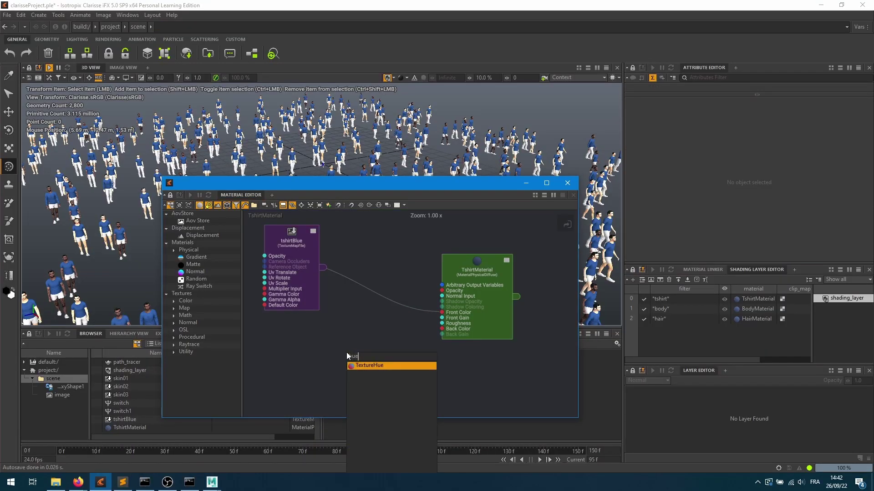
{"action": "left_click", "coordinate": [374, 368]}
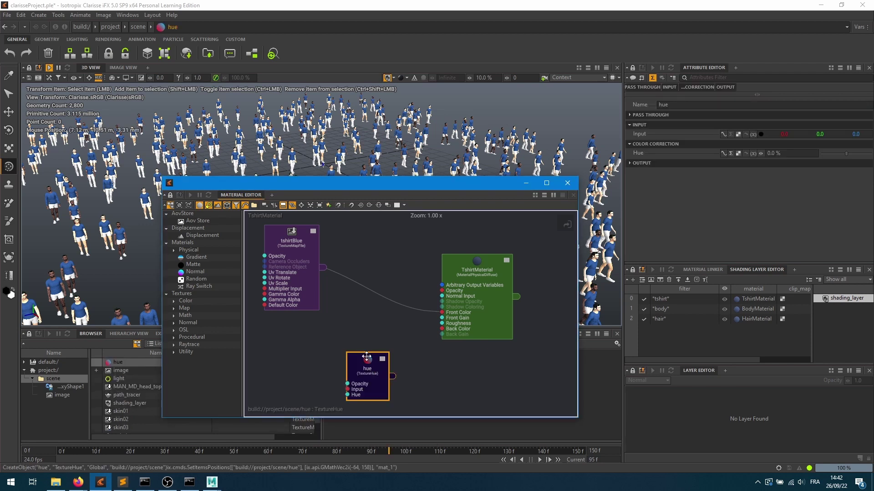
{"action": "left_click_drag", "start_coordinate": [361, 354], "coordinate": [374, 213]}
Step: Connect tshirtBlue to the hue node's Input and its output to TshirtMaterial's Front Color, placing the node between them
{"action": "left_click_drag", "start_coordinate": [323, 268], "coordinate": [369, 252]}
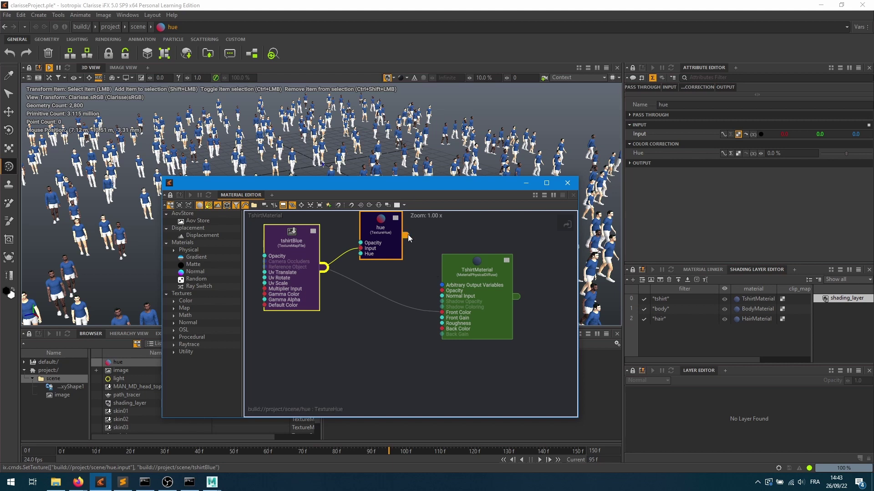
{"action": "left_click_drag", "start_coordinate": [406, 234], "coordinate": [443, 313]}
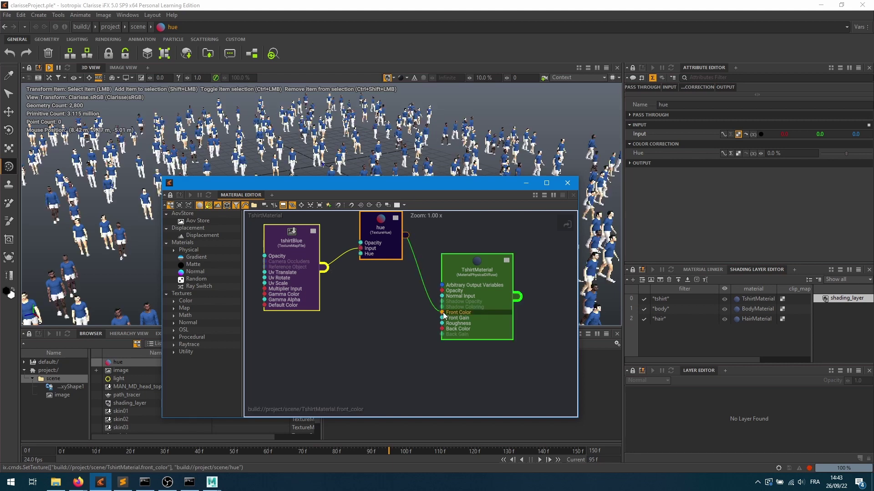
{"action": "left_click_drag", "start_coordinate": [394, 233], "coordinate": [394, 278]}
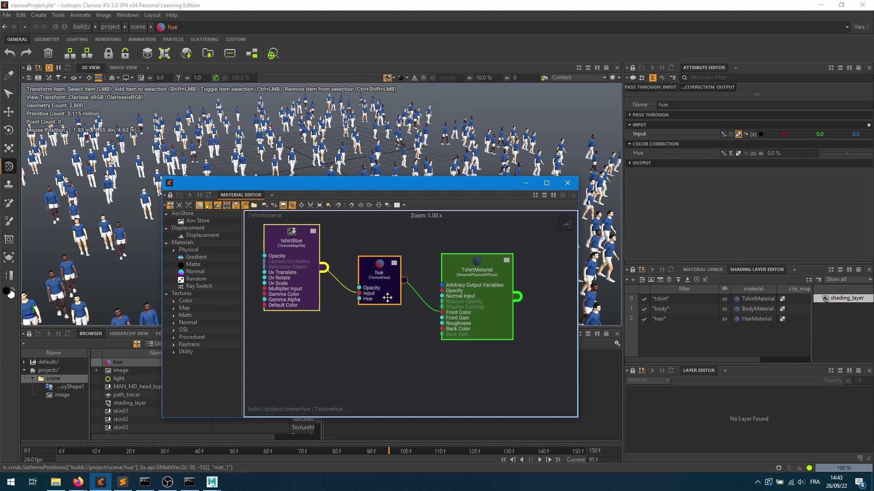
Step: Try shifting the hue node's Hue value and reset it to 0
{"action": "left_click_drag", "start_coordinate": [848, 156], "coordinate": [843, 154]}
{"action": "left_click", "coordinate": [773, 154]}
{"action": "type", "text": "0"}
{"action": "key", "text": "Tab"}
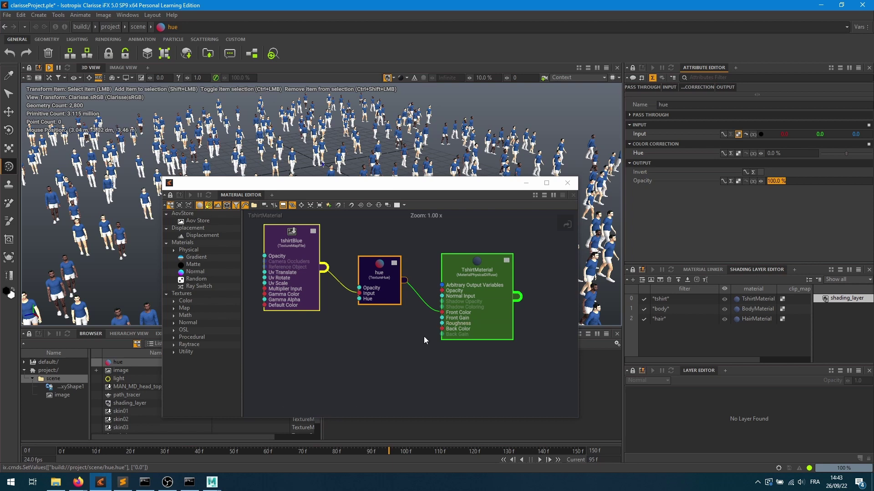
Step: Add a TextureExtractProperty node below tshirtBlue and connect its output to the hue node's Hue input
{"action": "left_click", "coordinate": [357, 342]}
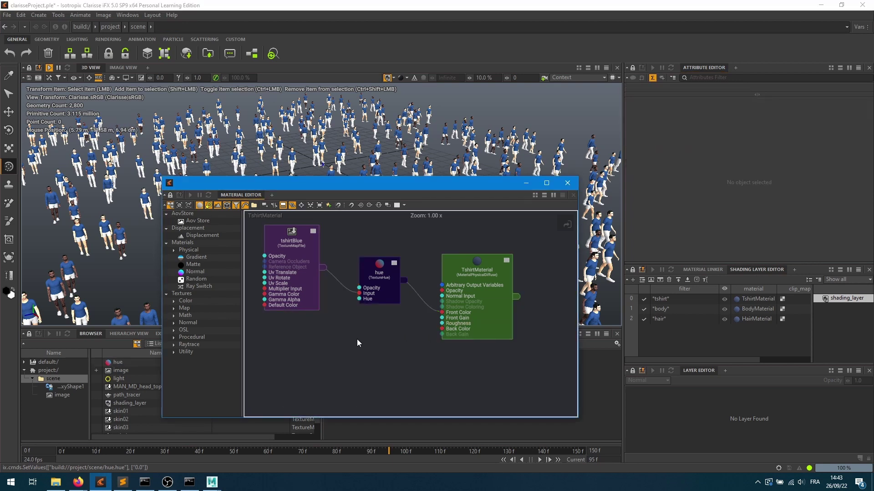
{"action": "right_click", "coordinate": [339, 343]}
{"action": "left_click", "coordinate": [332, 346]}
{"action": "key", "text": "Tab"}
{"action": "type", "text": "extr"}
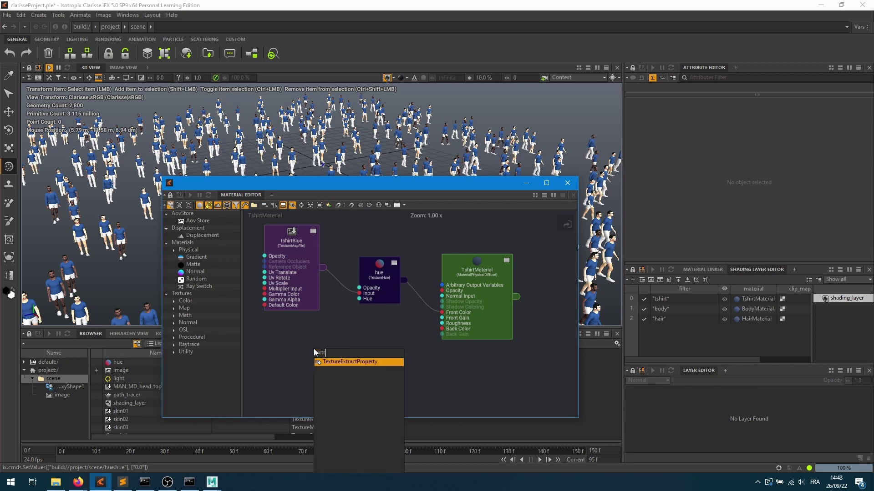
{"action": "key", "text": "Return"}
{"action": "left_click_drag", "start_coordinate": [355, 367], "coordinate": [360, 299]}
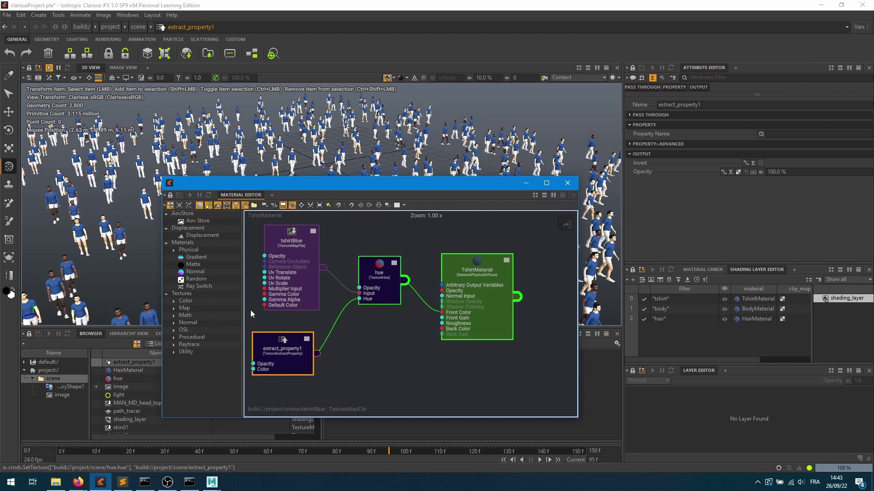
Step: Set extract_property1's property name to MAN_MD_torso_tshirt_h and move the Material Editor window off the crowd view
{"action": "left_click", "coordinate": [762, 135]}
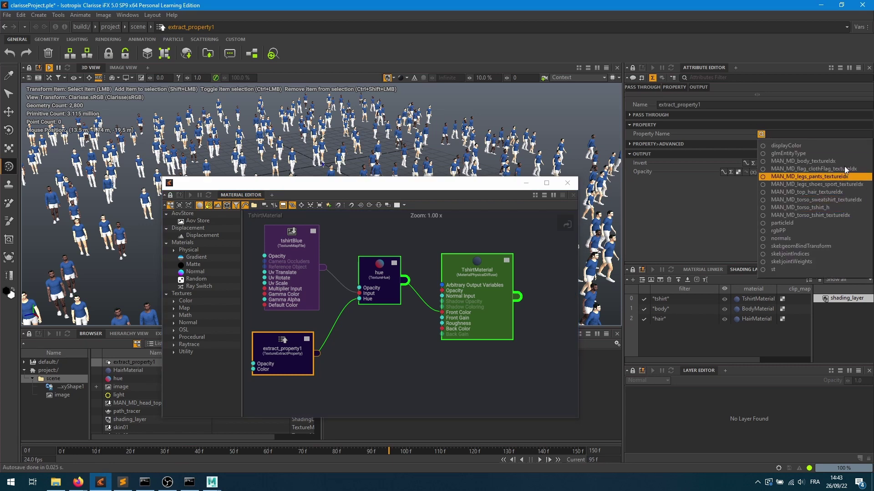
{"action": "left_click", "coordinate": [826, 207]}
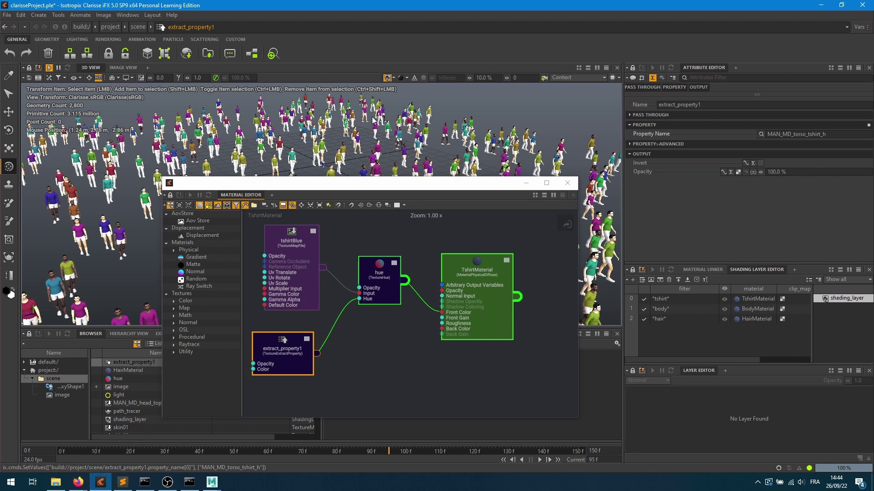
{"action": "left_click_drag", "start_coordinate": [416, 178], "coordinate": [741, 166]}
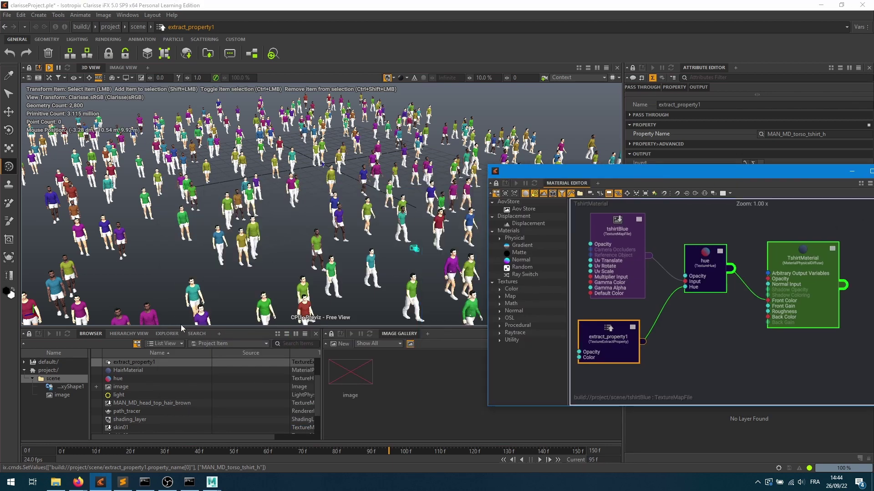
Step: Select the clarisse_crowdField1_renderProxyShape1 USD reference in the scene context
{"action": "scroll", "coordinate": [154, 385], "scroll_direction": "up", "scroll_amount": 2}
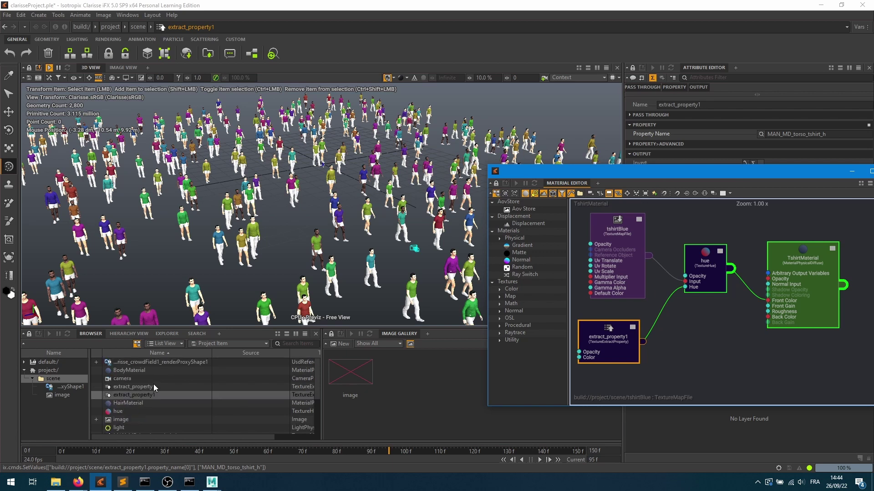
{"action": "left_click", "coordinate": [183, 364]}
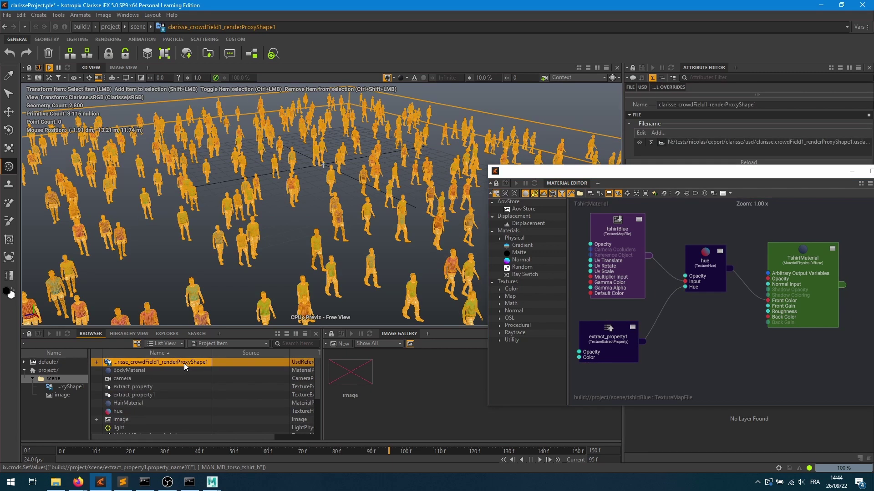